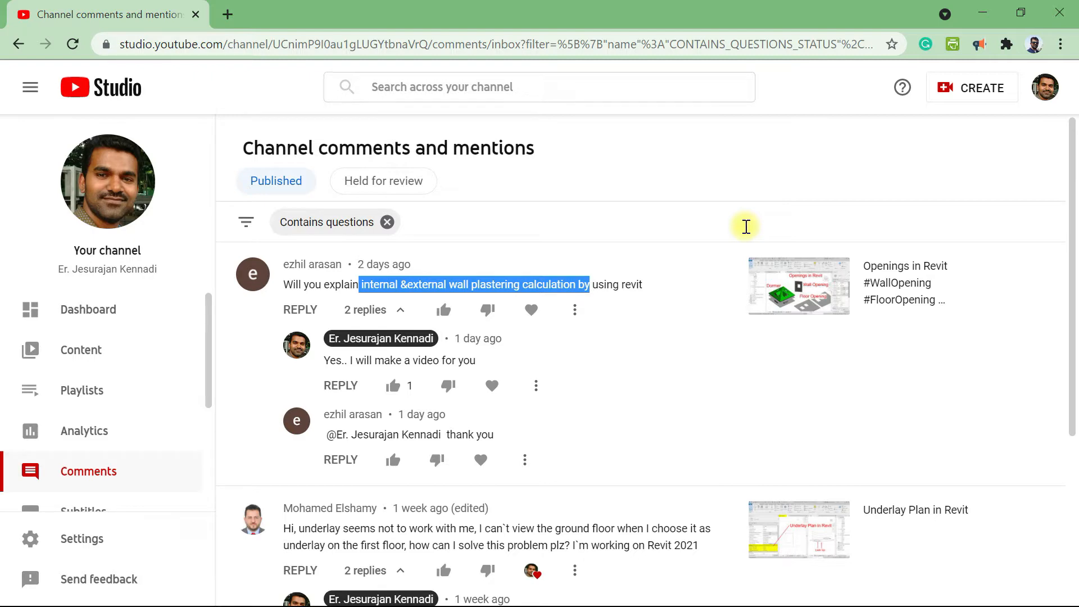
- Switch to Revit and look over the three example floor plans on Level 1
key("alt+Tab")
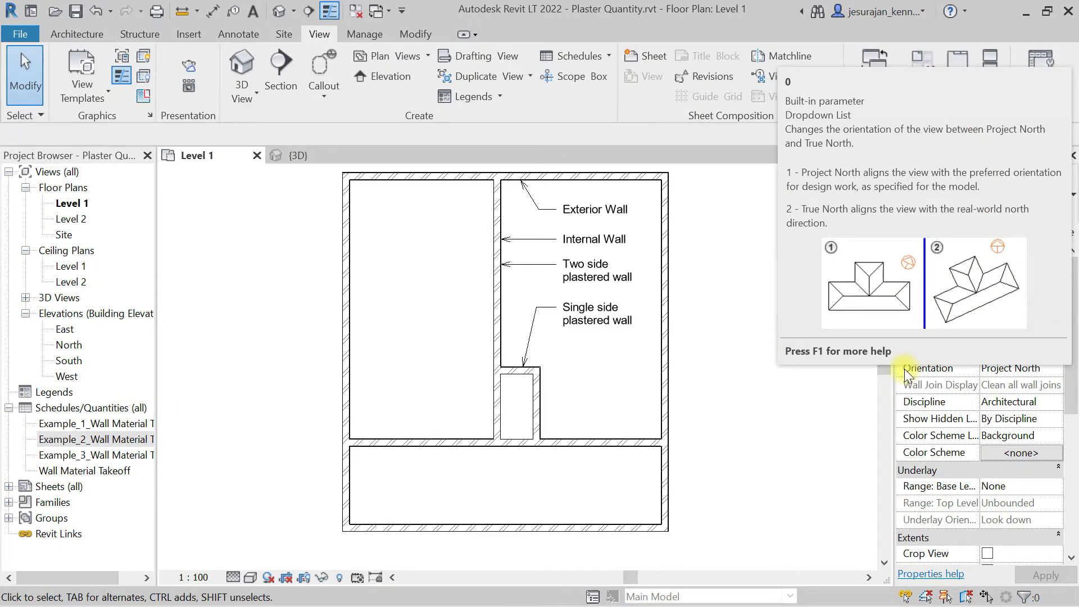
mouse_move(715, 330)
middle_mouse_down()
mouse_move(234, 330)
mouse_move(590, 342)
mouse_move(735, 330)
middle_mouse_up()
scroll(414, 323, "down", 3)
middle_click_drag(641, 320, 515, 320)
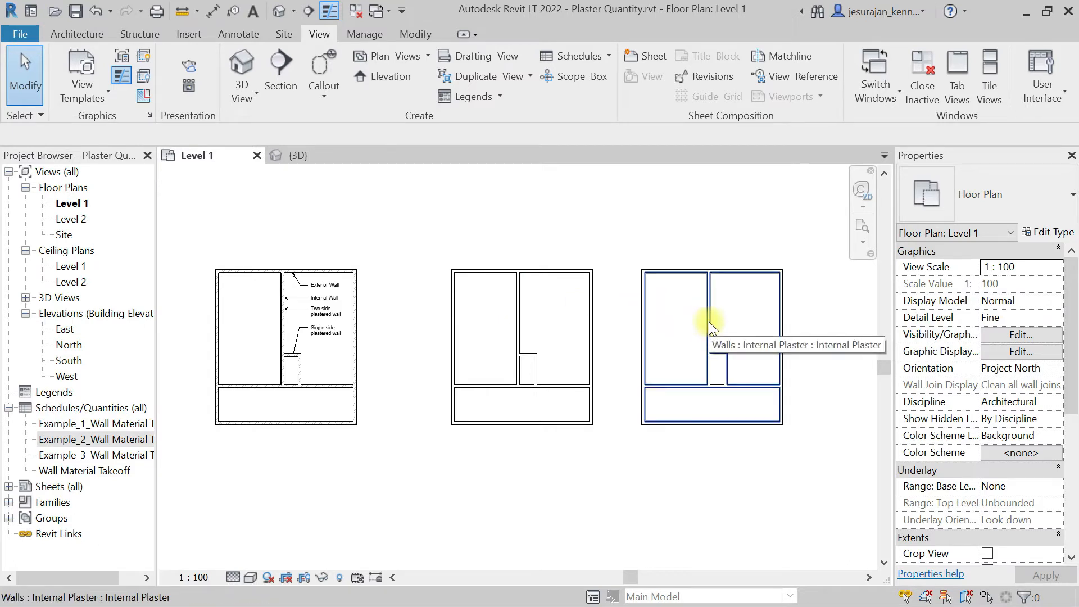
- Inspect the layer assembly of the Wall_2side Plaster type on the annotated plan's upper exterior wall, and close it without changes
scroll(214, 346, "up", 2)
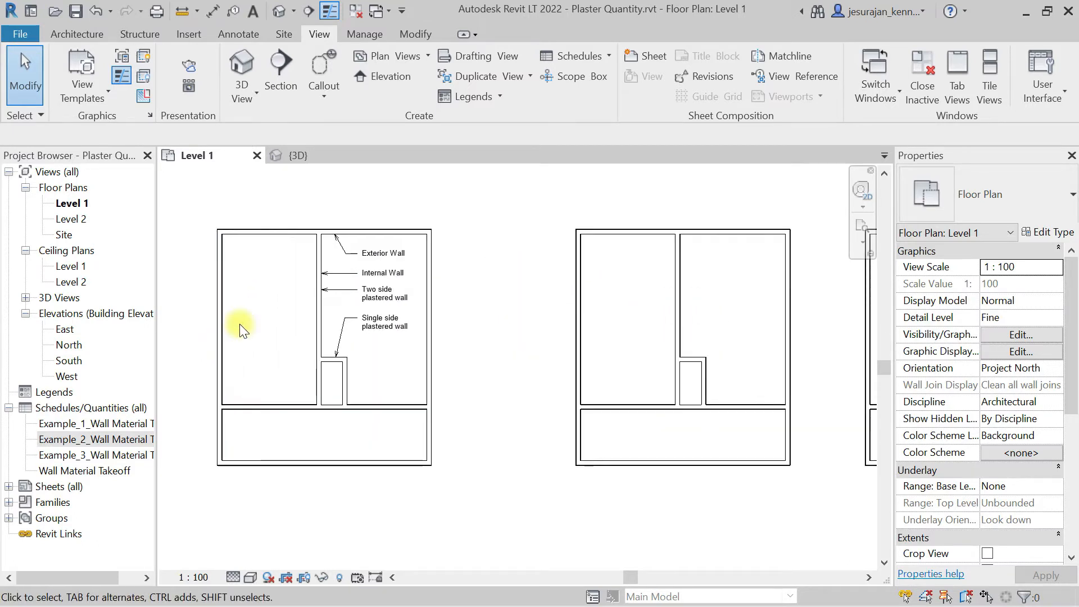
middle_click_drag(243, 307, 371, 326)
scroll(370, 248, "up", 4)
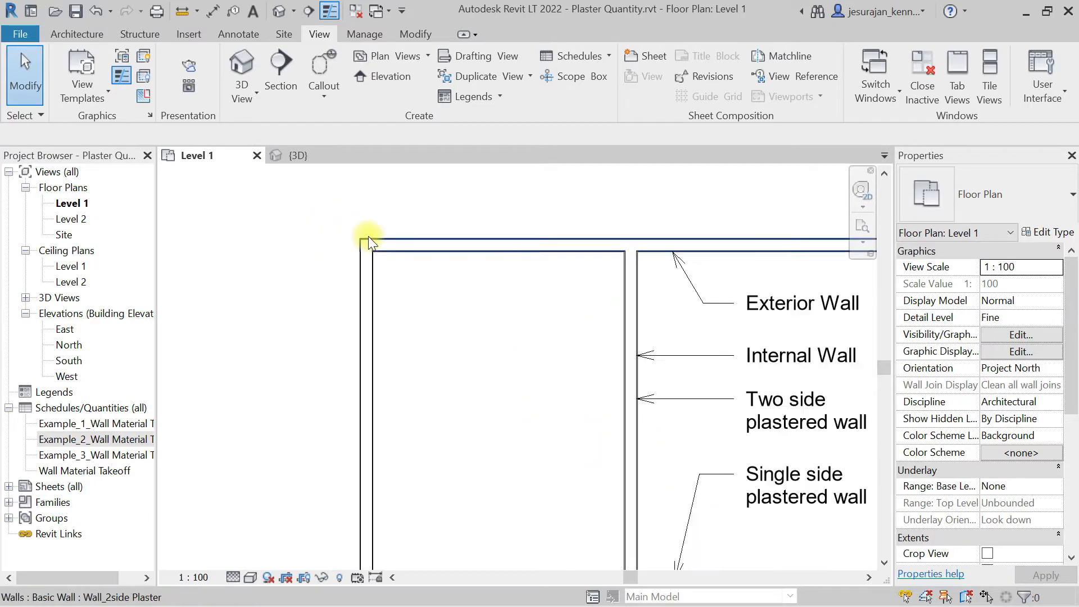
left_click(441, 242)
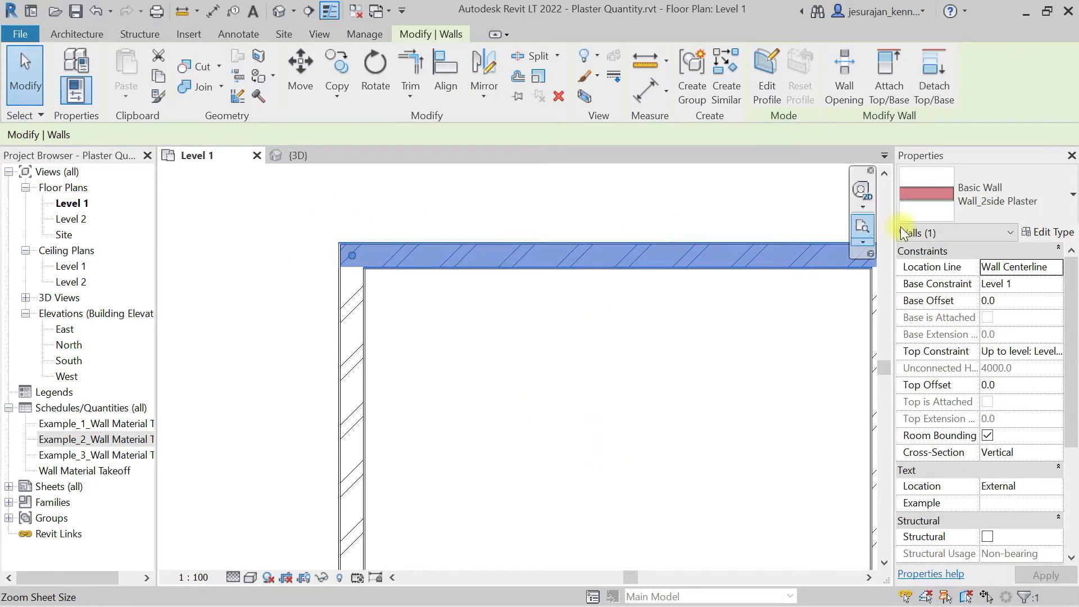
left_click(1054, 233)
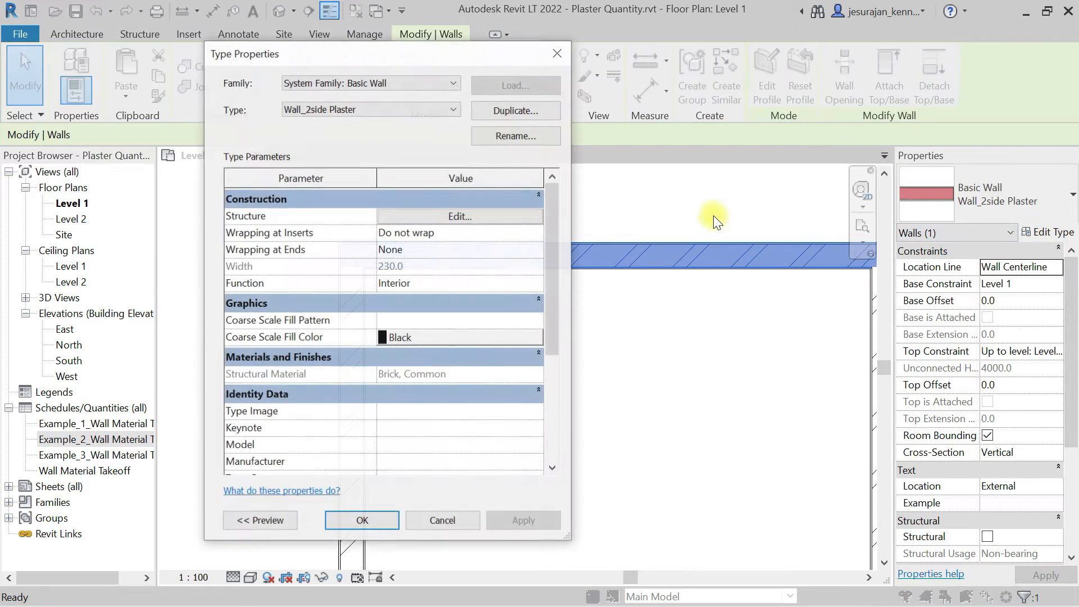
left_click(486, 216)
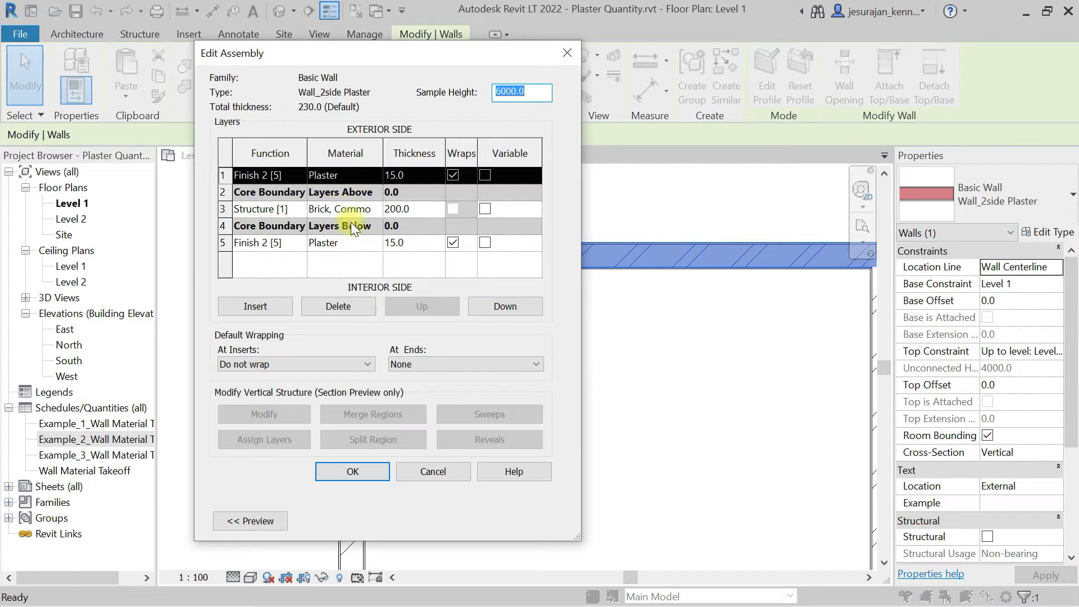
left_click(372, 473)
left_click(373, 521)
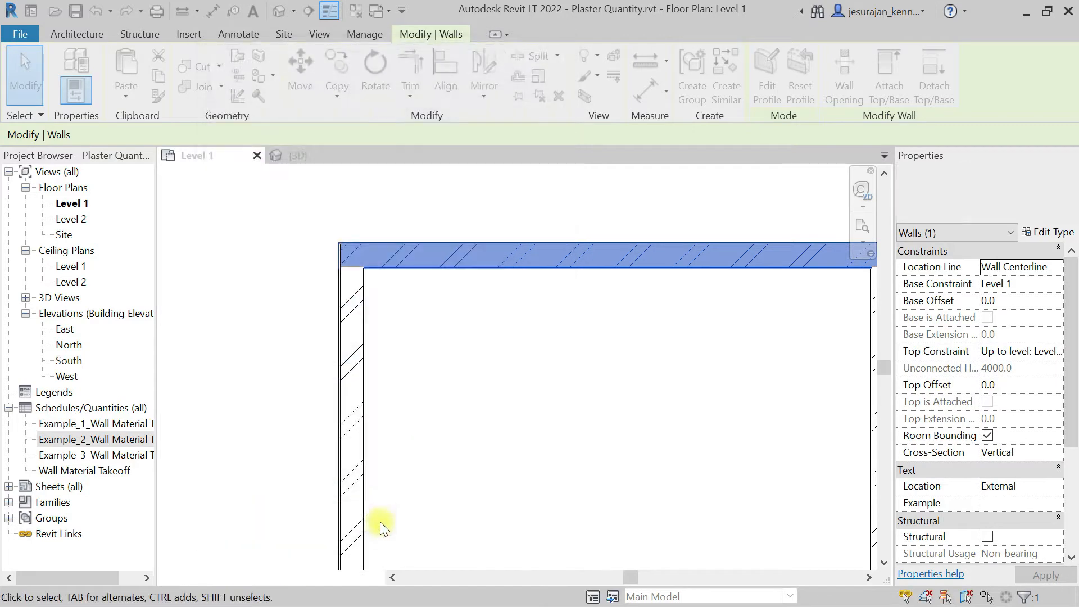
left_click(466, 397)
- Review the Example_1_Wall Material Takeoff schedule, and close it to return to the Level 1 plan
scroll(247, 236, "down", 5)
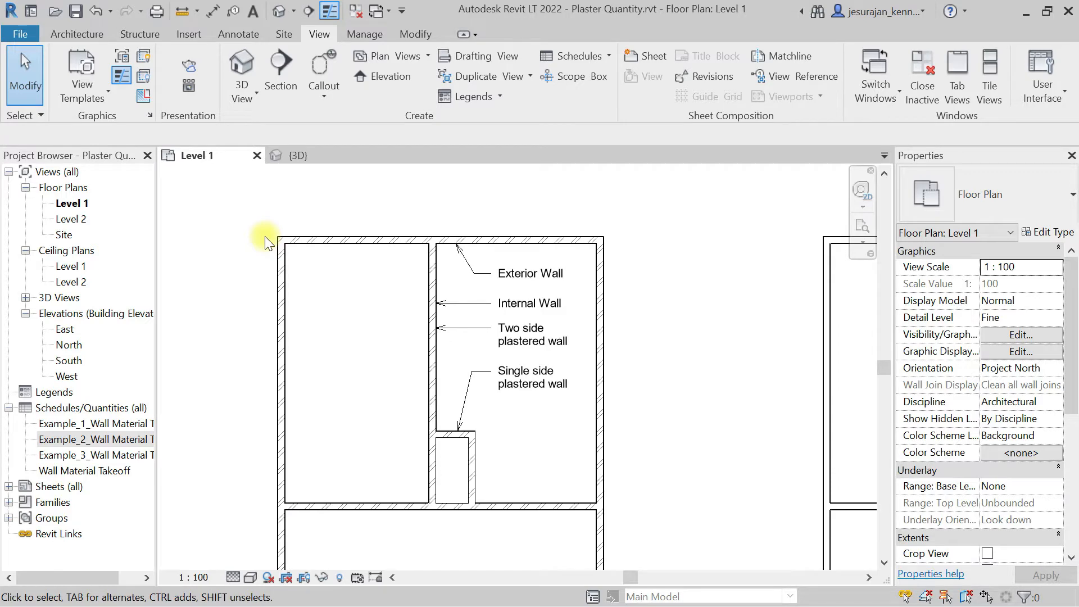
double_click(121, 424)
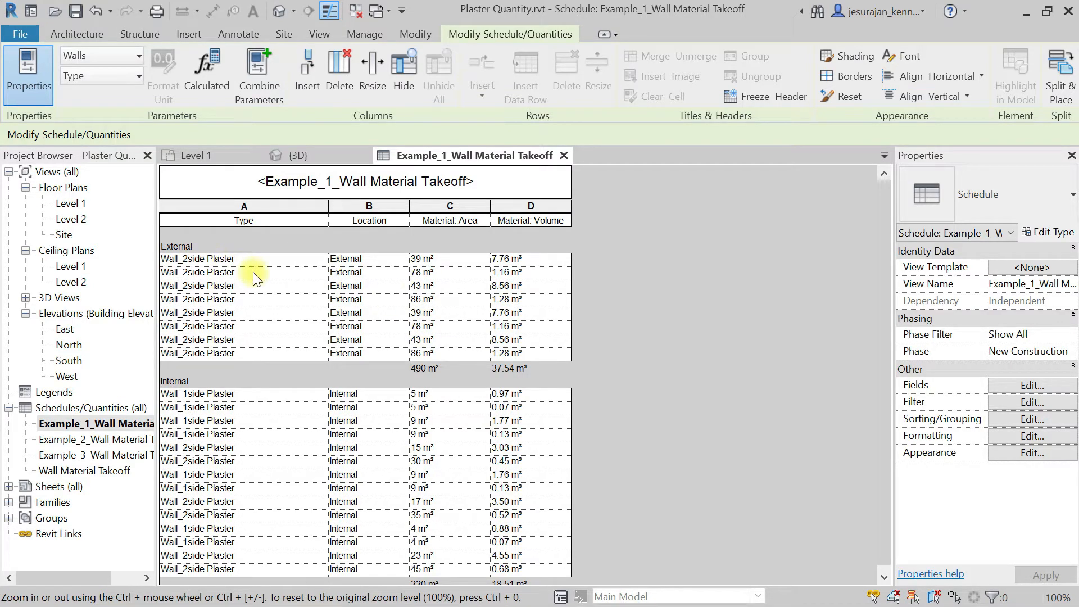
left_click(564, 155)
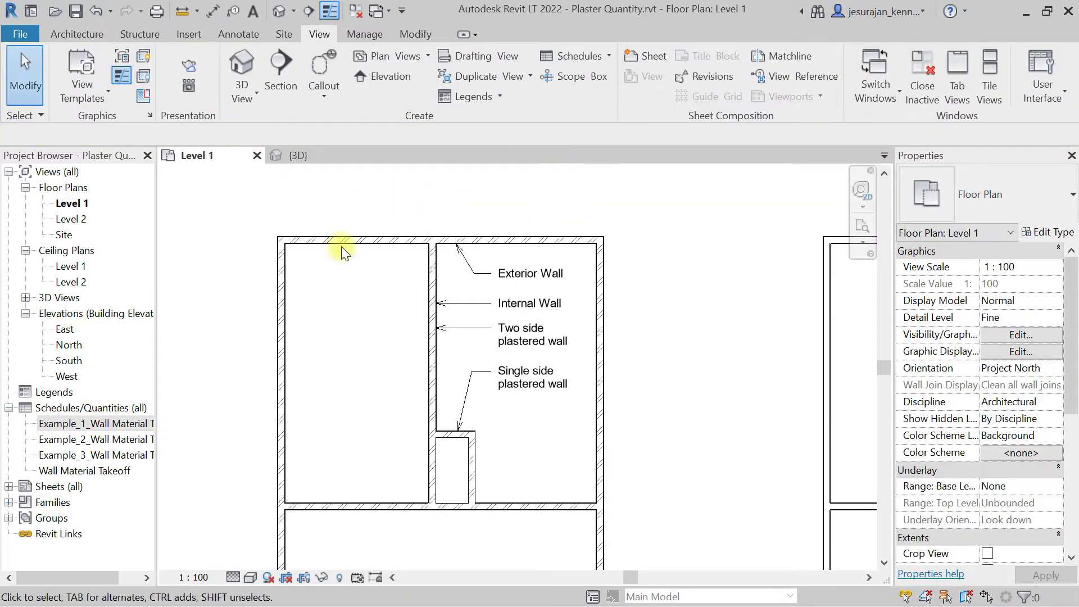
- Select the Internal Plaster in-place wall in the third plan to examine how far it extends around the rooms
scroll(273, 300, "down", 2)
middle_click_drag(759, 296, 520, 296)
scroll(520, 296, "up", 6)
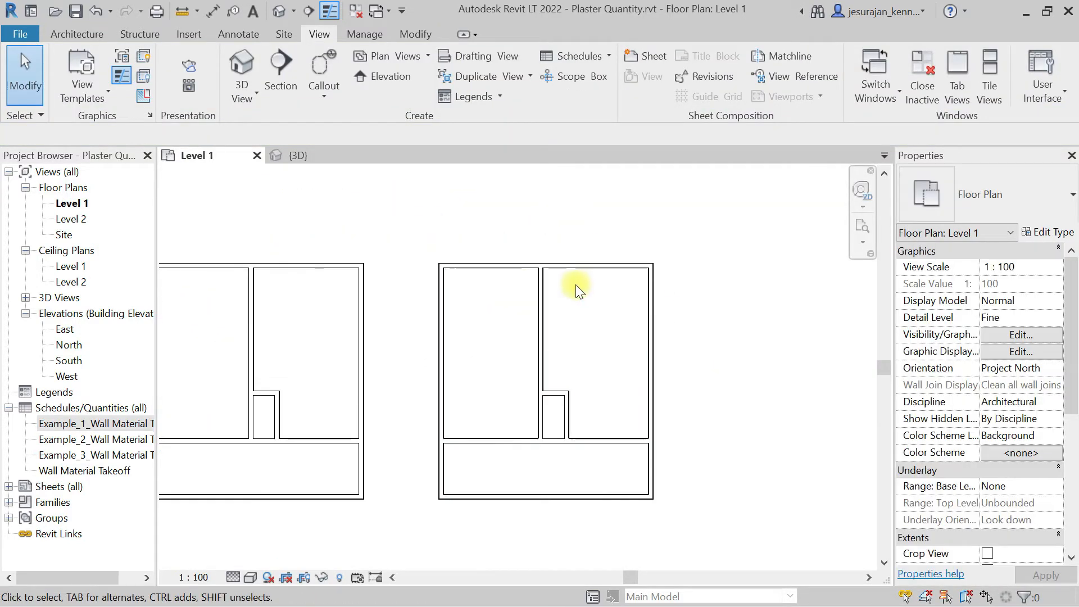
scroll(540, 273, "up", 4)
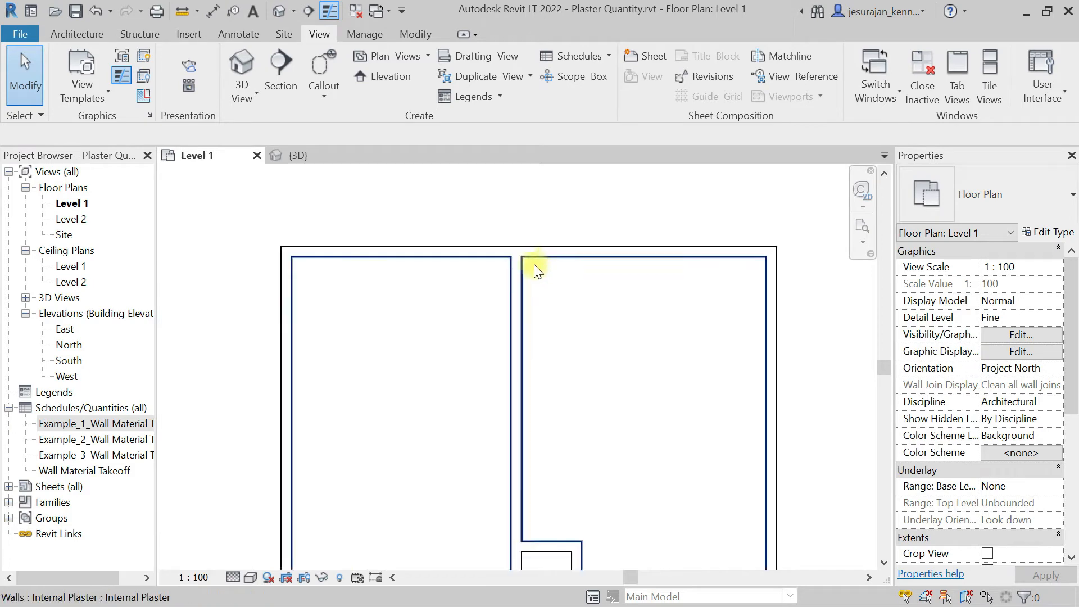
left_click(541, 268)
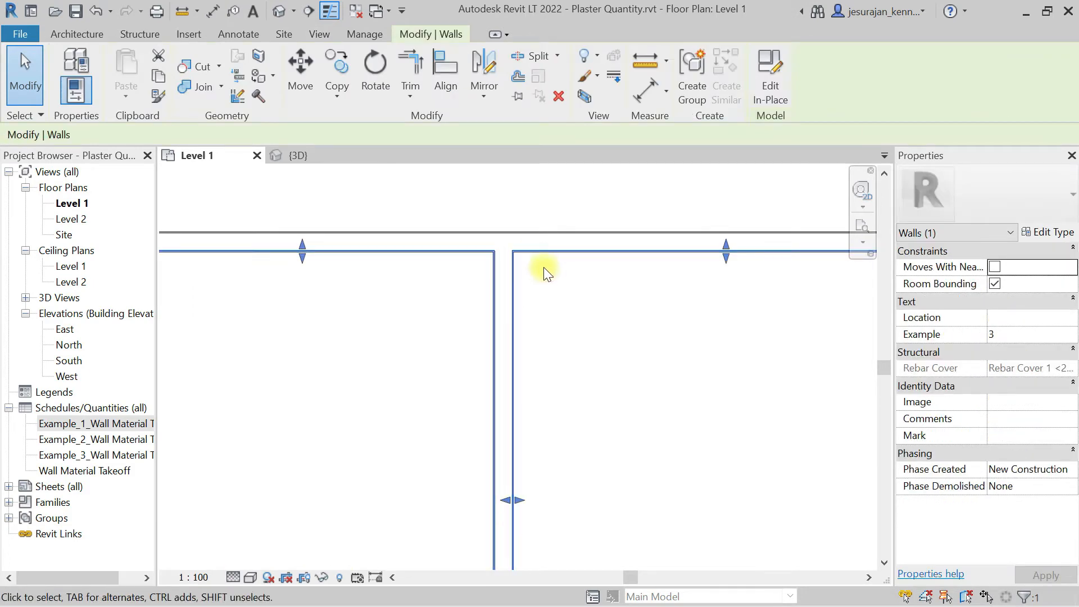
scroll(497, 214, "down", 2)
scroll(497, 213, "down", 3)
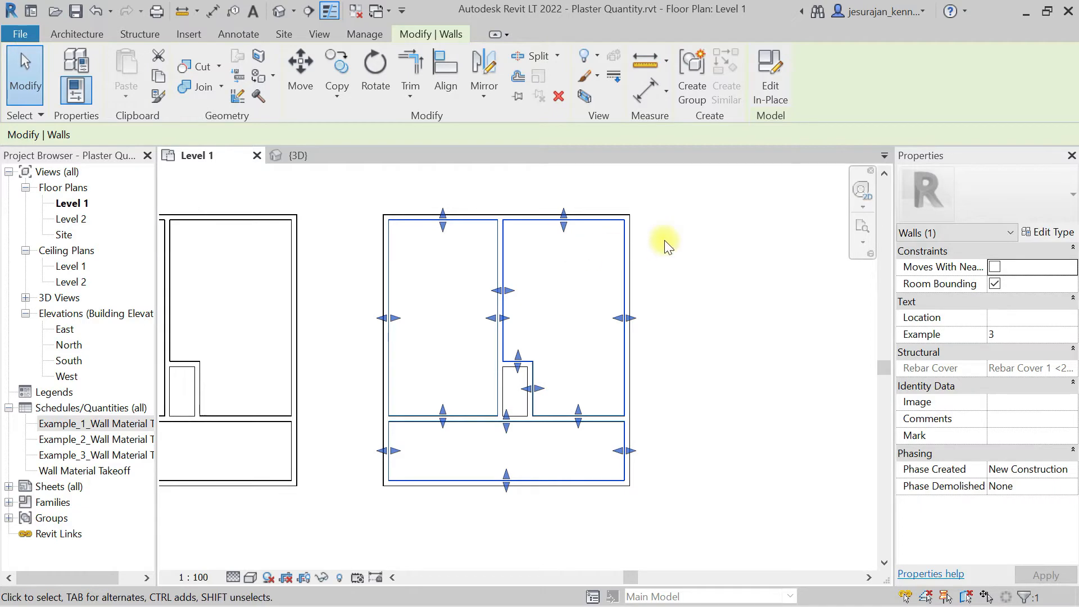
- Select the Outer Plaster in-place wall around the third plan to examine its extent, and deselect it
left_click(653, 227)
scroll(619, 210, "up", 4)
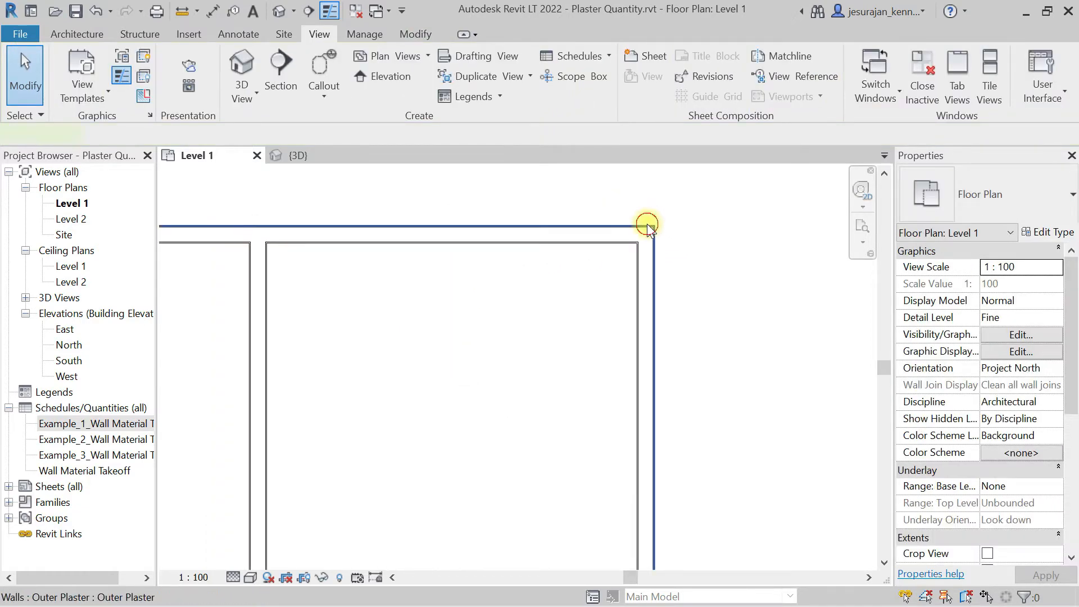
left_click(647, 225)
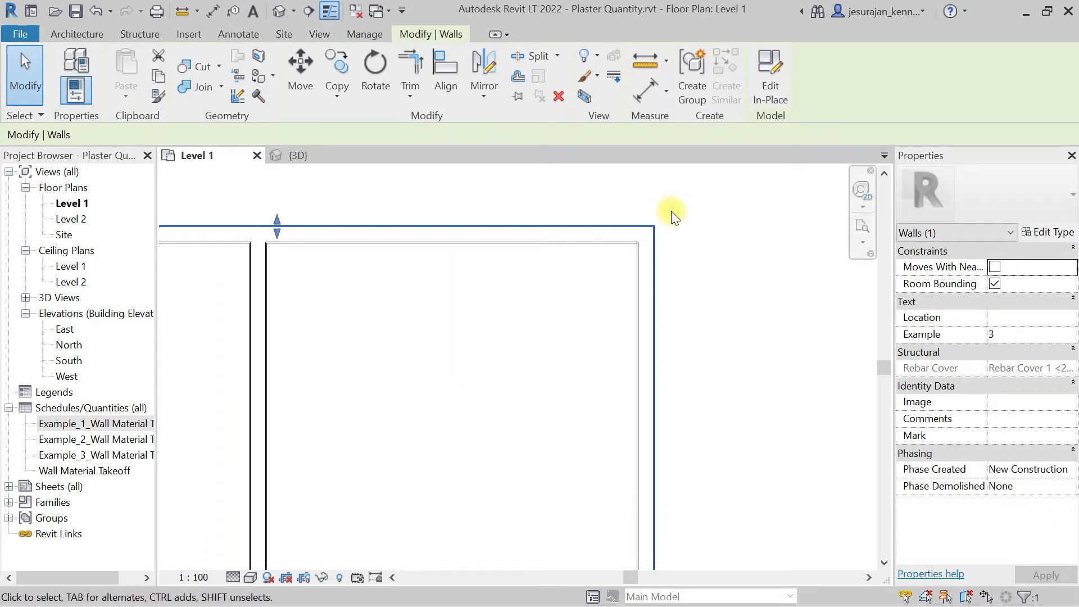
scroll(672, 212, "down", 4)
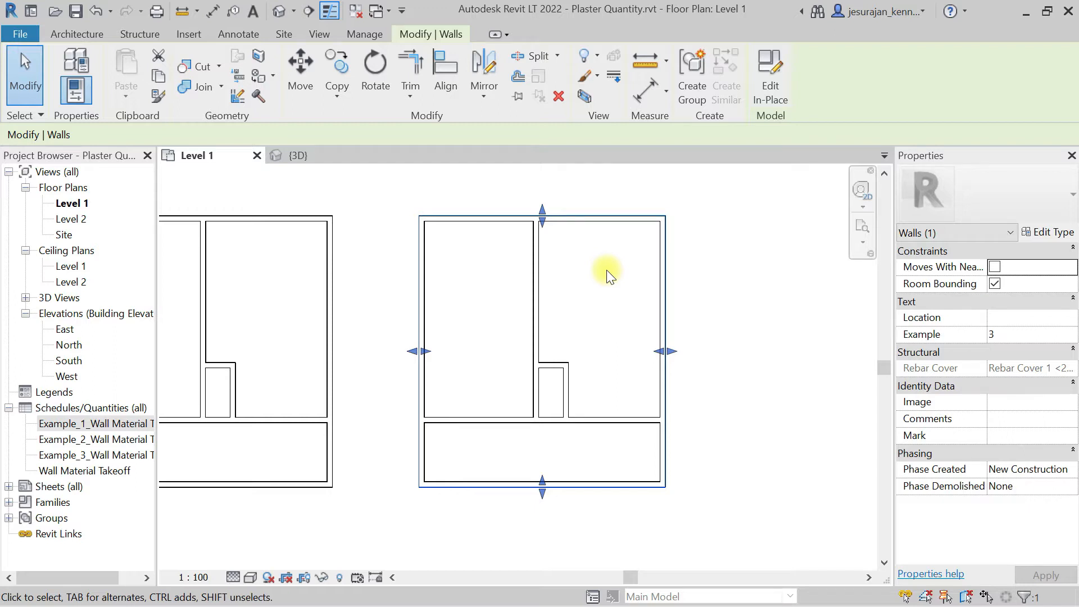
left_click(694, 231)
- Examine the middle plan's separate External Plaster wall and its Outer_Wall core by selecting each along the upper side
middle_click_drag(427, 259, 361, 260)
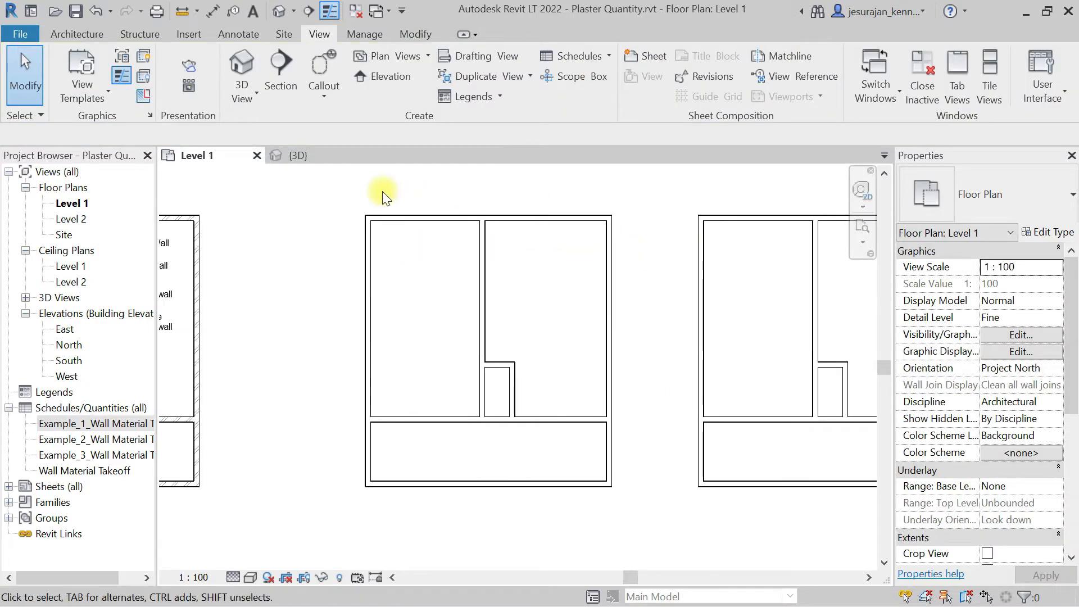
scroll(369, 209, "up", 5)
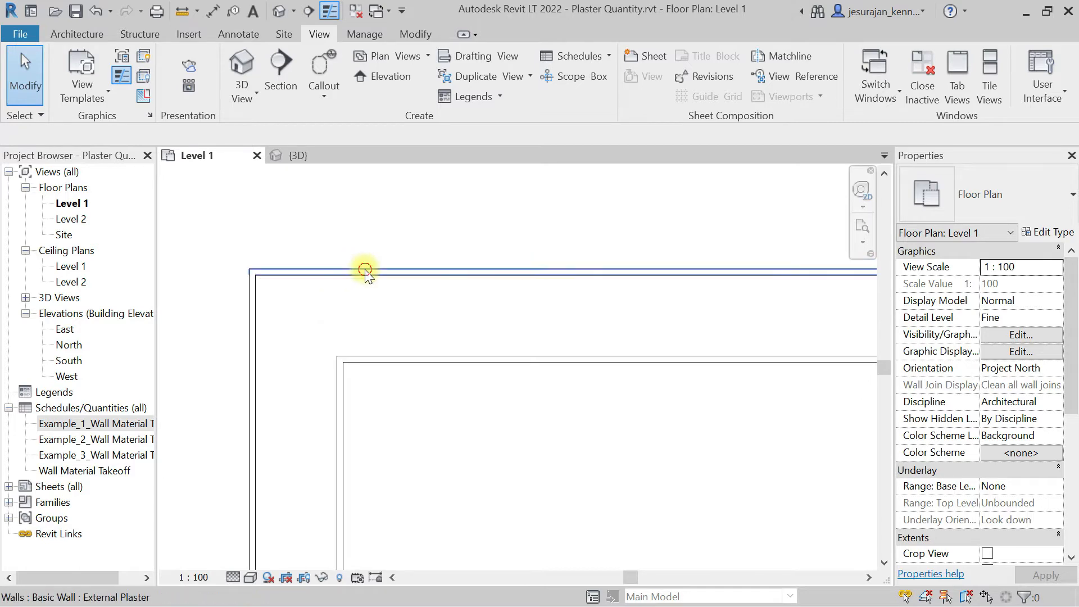
left_click(365, 270)
scroll(335, 272, "down", 3)
scroll(307, 251, "up", 2)
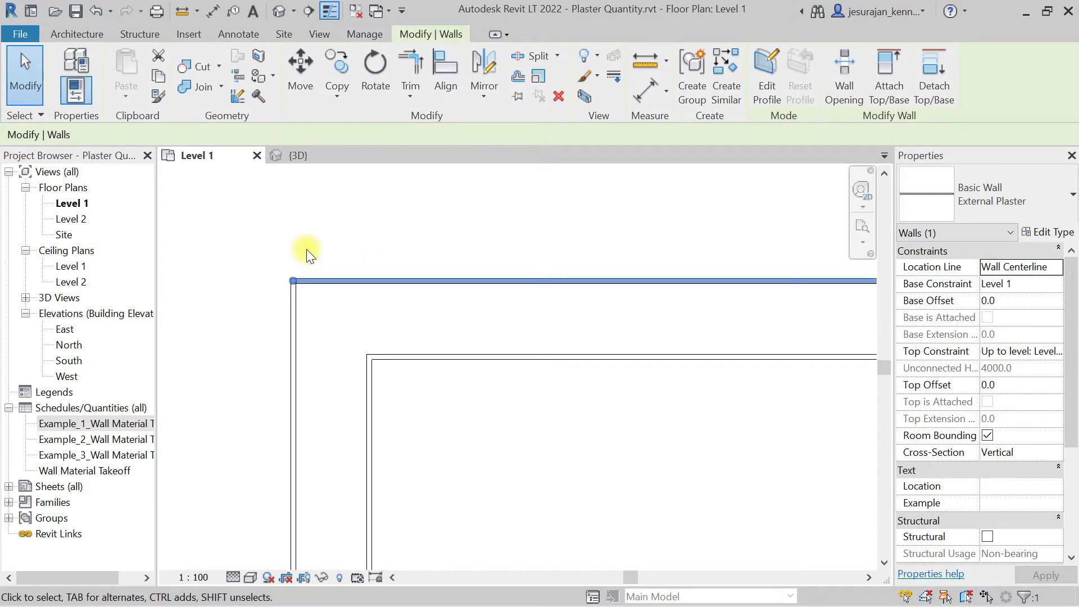
left_click(305, 249)
scroll(306, 248, "down", 3)
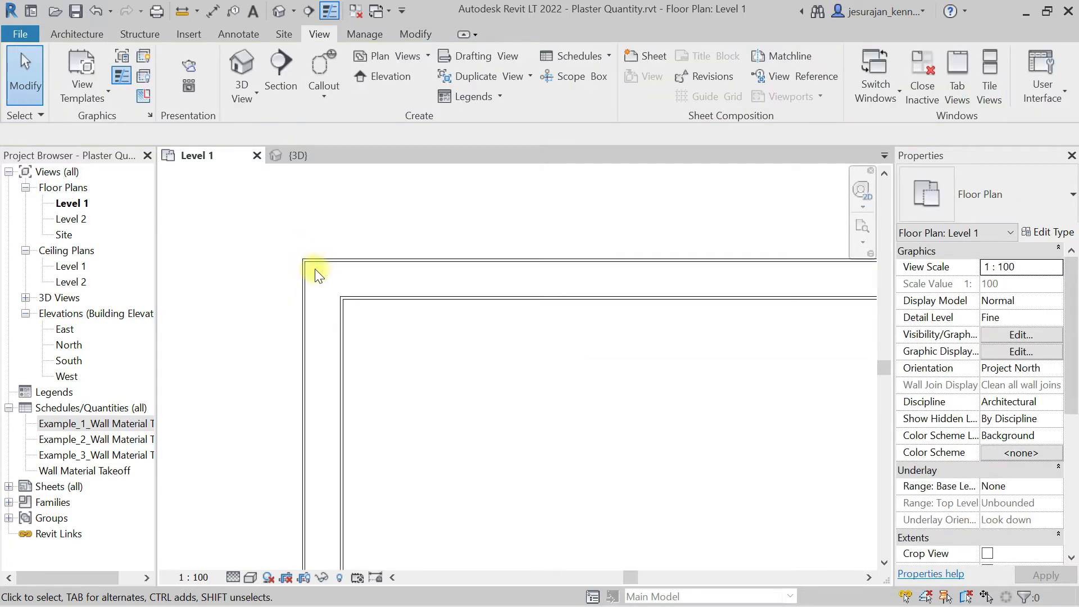
left_click(424, 283)
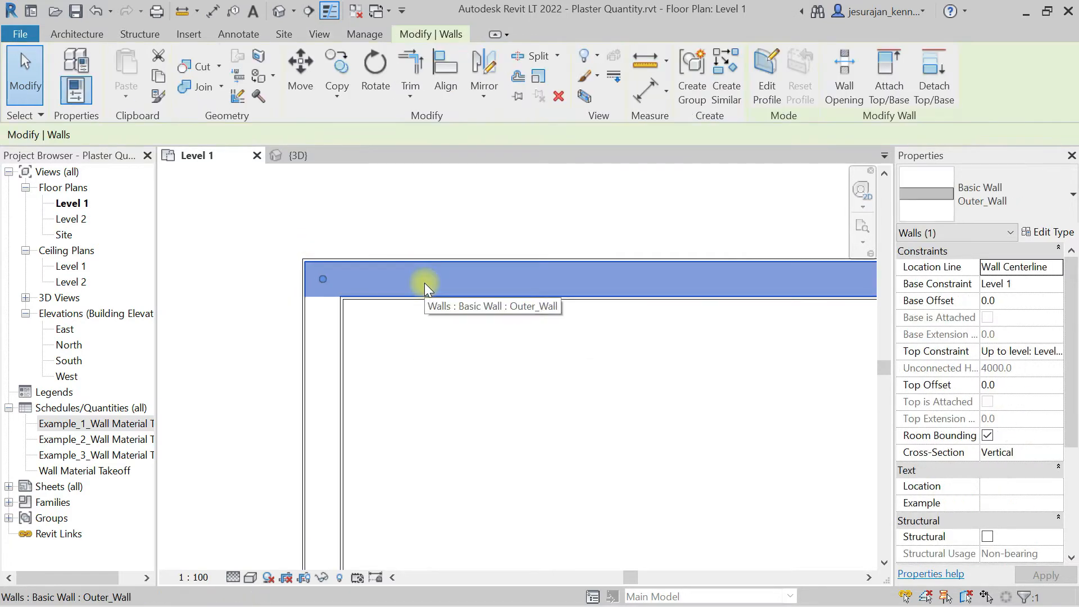
scroll(318, 258, "up", 1)
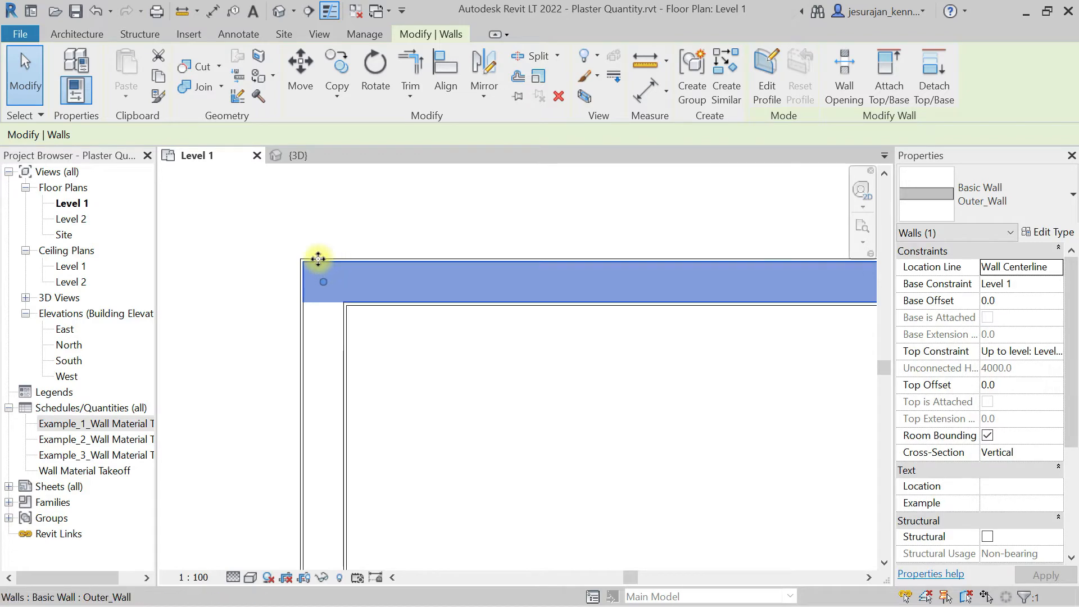
scroll(319, 258, "up", 2)
- Try moving the middle plan's upper External Plaster wall outward from the core wall, and undo the move
left_click(362, 243)
left_click(366, 262)
left_click_drag(380, 260, 374, 204)
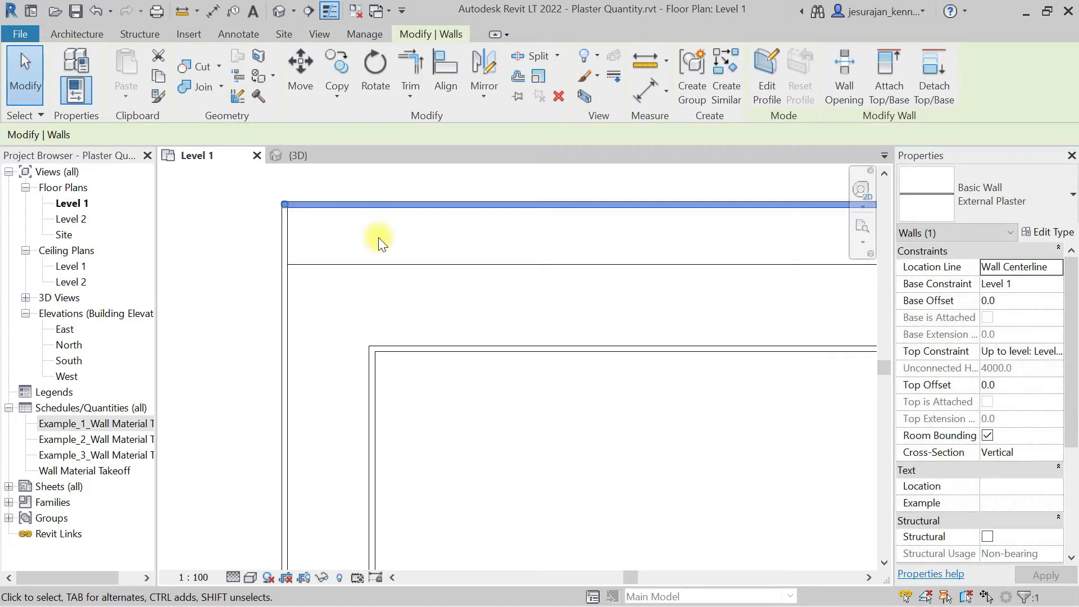
scroll(289, 202, "up", 3)
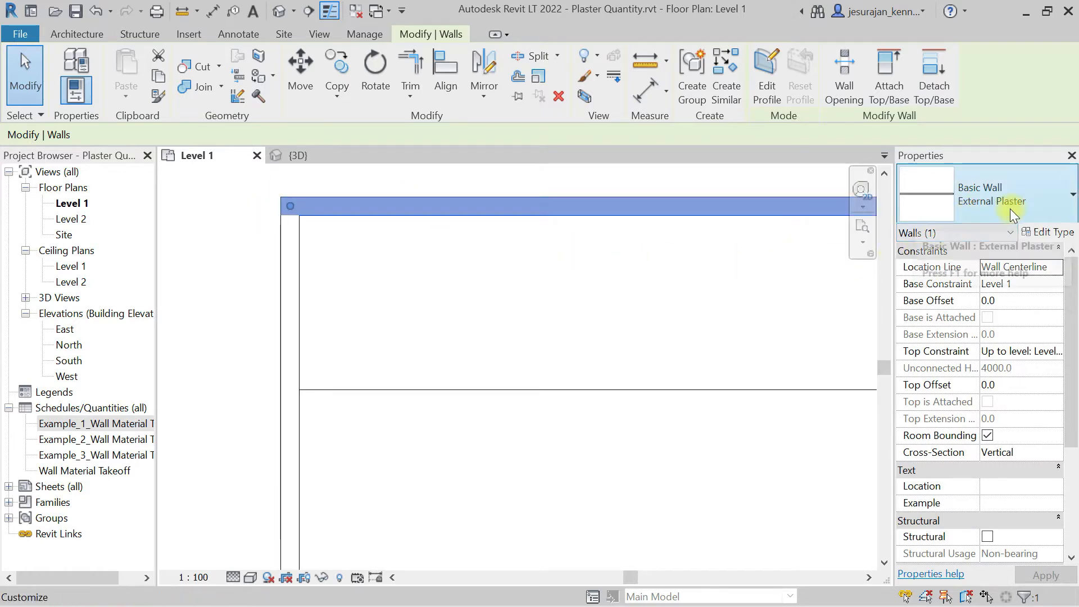
key("ctrl+z")
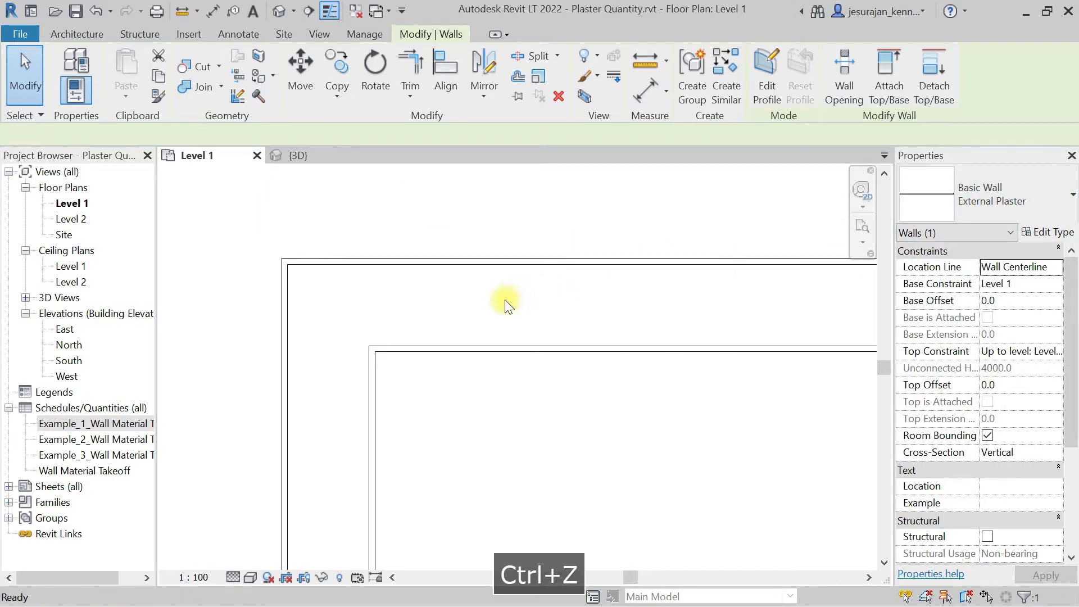
- Select the Internal Plaster wall at the middle plan's upper side to check its type, and deselect it
left_click(400, 352)
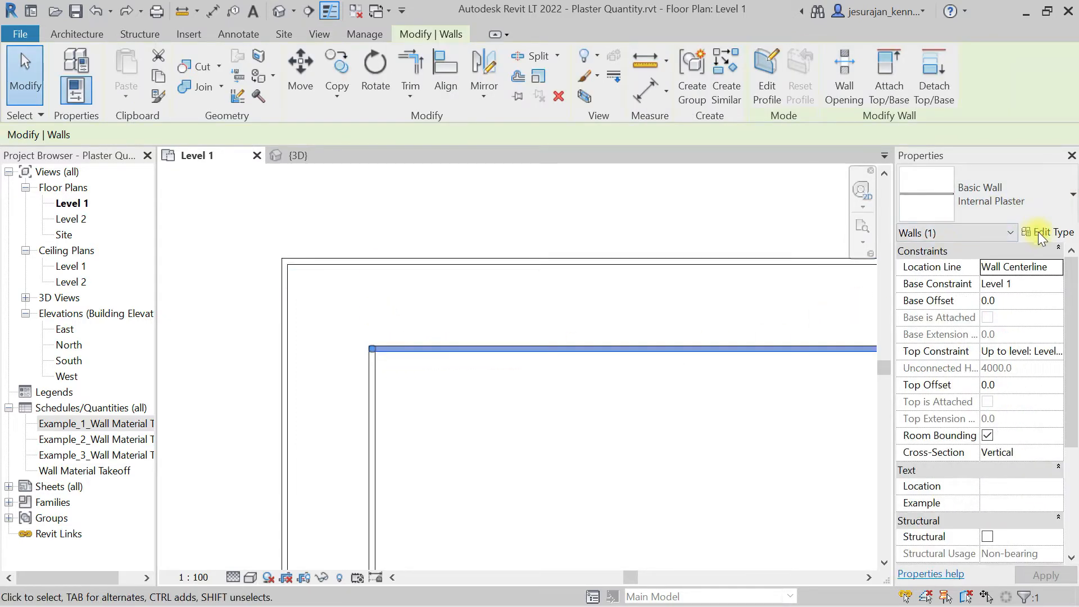
scroll(269, 277, "down", 7)
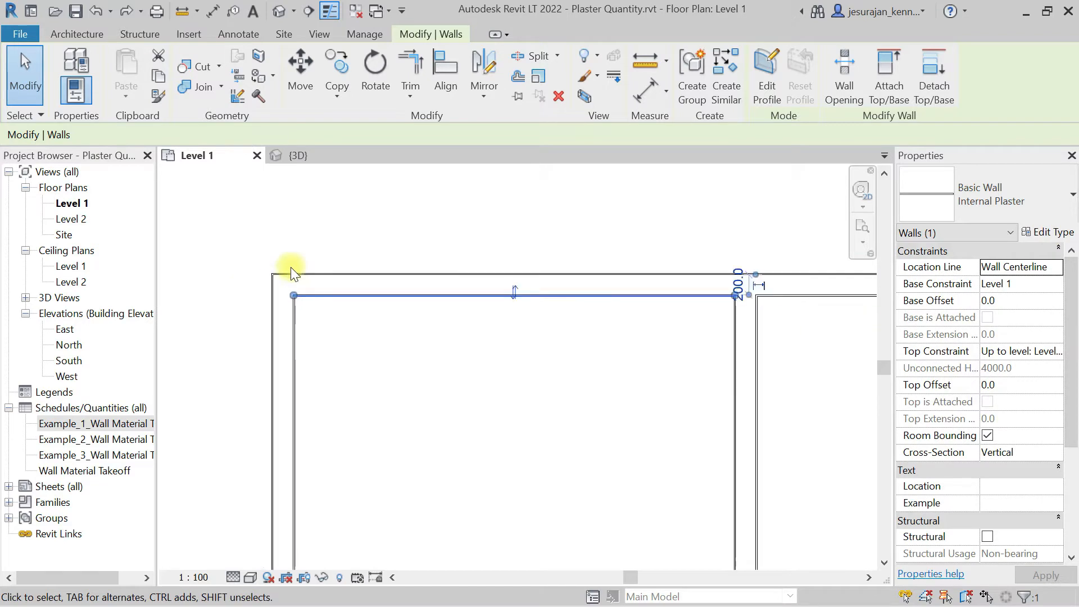
left_click(429, 332)
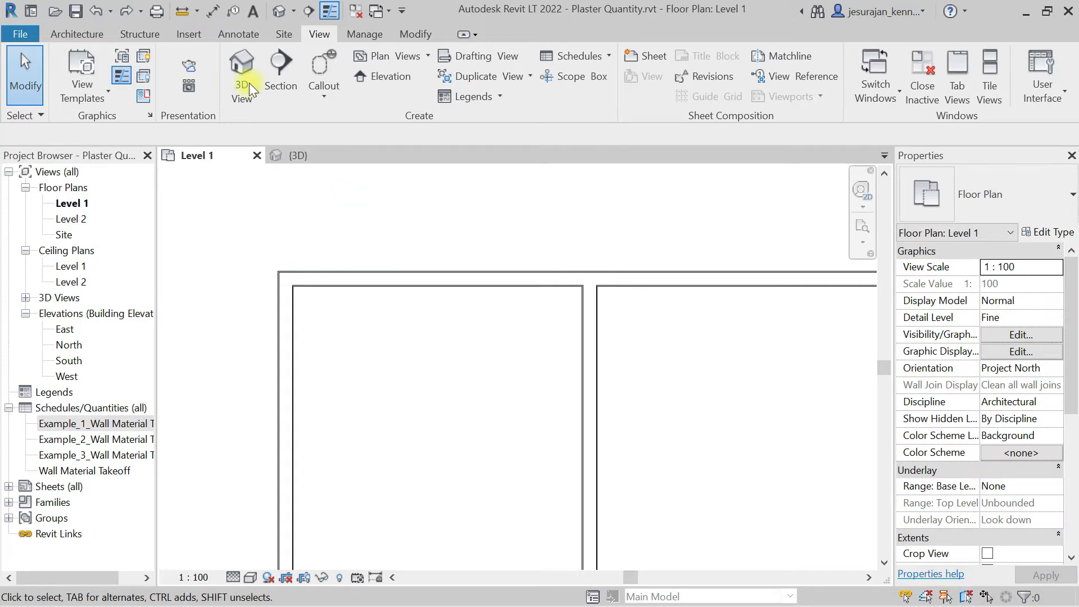
- Place an M_Single-Flush 0915 x 2134mm door in the middle plan's upper wall near its upper-left corner
left_click(85, 38)
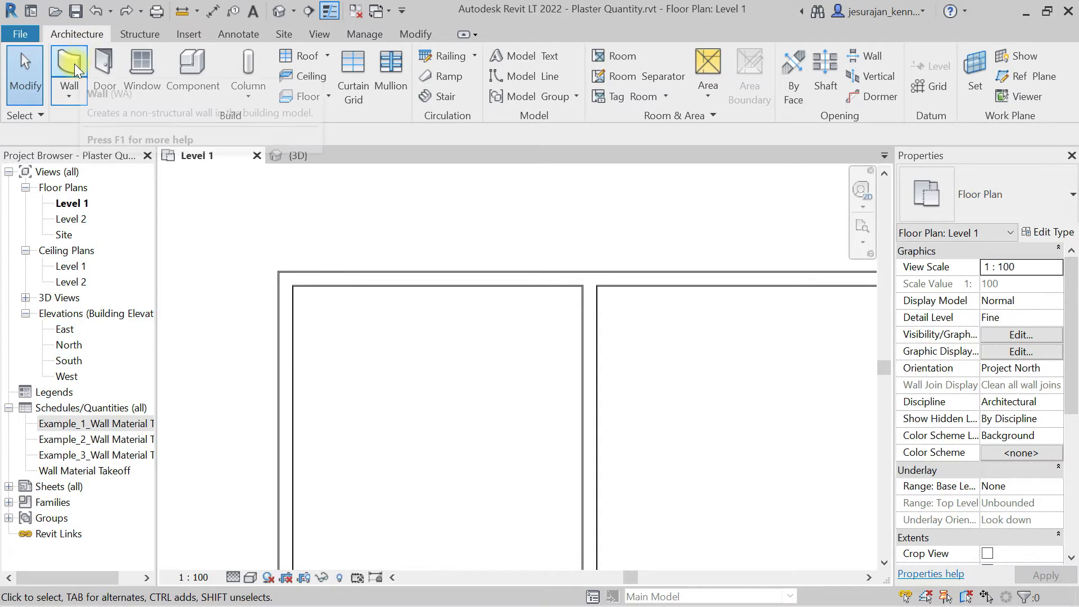
left_click(106, 77)
scroll(355, 279, "up", 4)
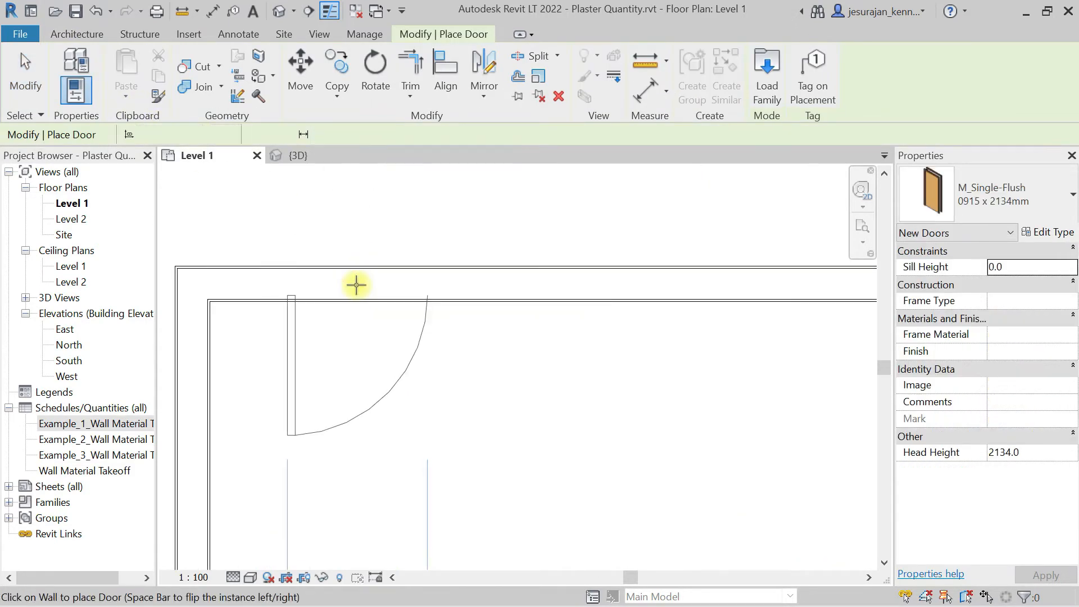
key("Escape")
key("Escape")
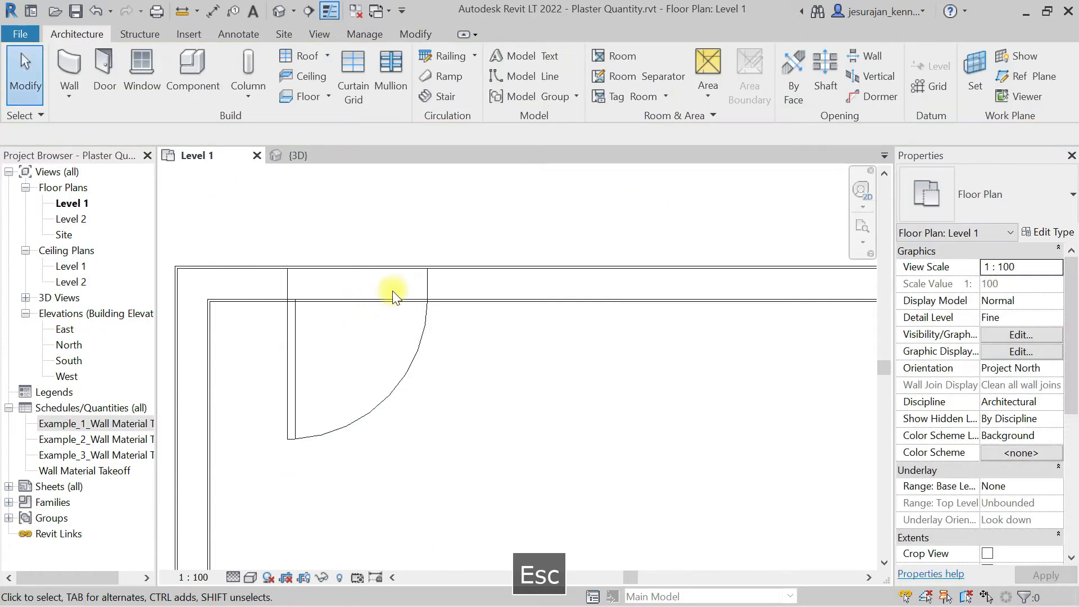
- Examine in the 3D view how the new door cuts the middle building's wall and plaster layers
left_click(298, 155)
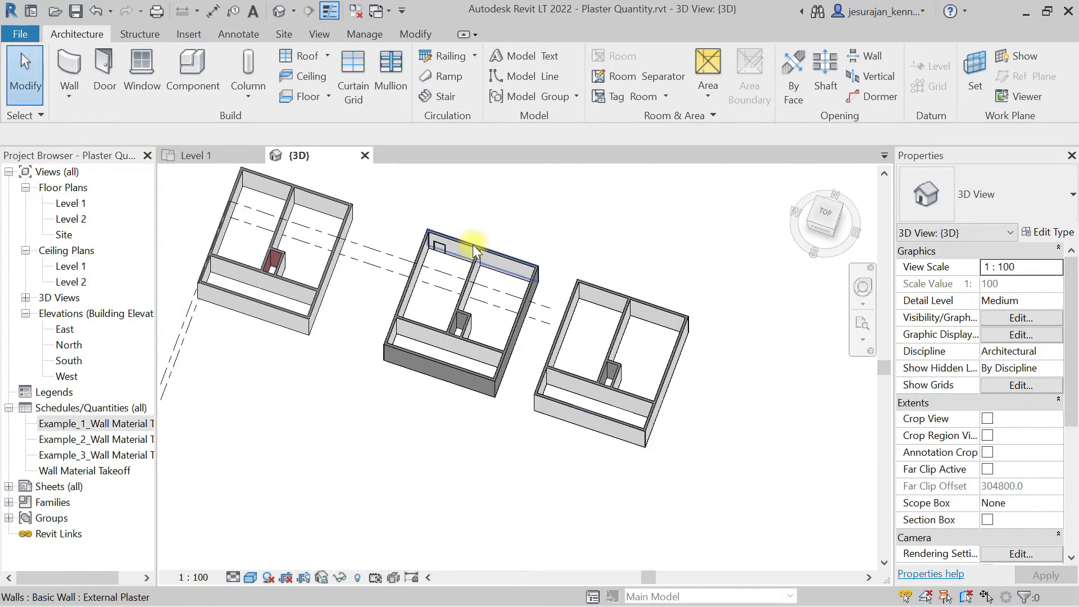
scroll(438, 250, "up", 5)
scroll(417, 304, "up", 3)
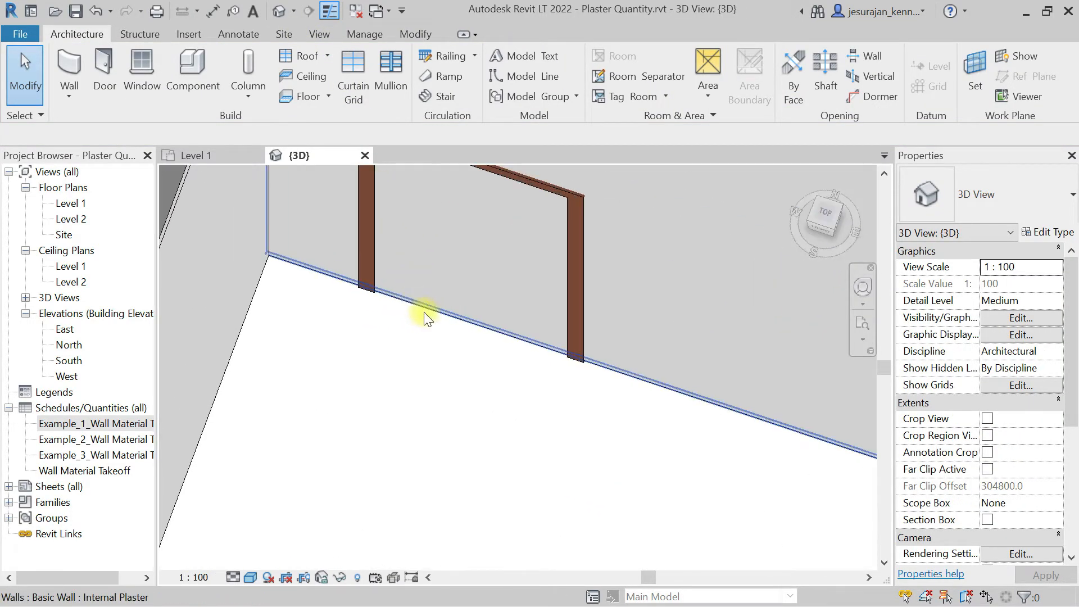
- Select the Internal Plaster wall at the middle building's new door to check whether it covers the opening, and inspect the outer face
left_click(423, 312)
middle_click_drag(441, 306, 428, 403)
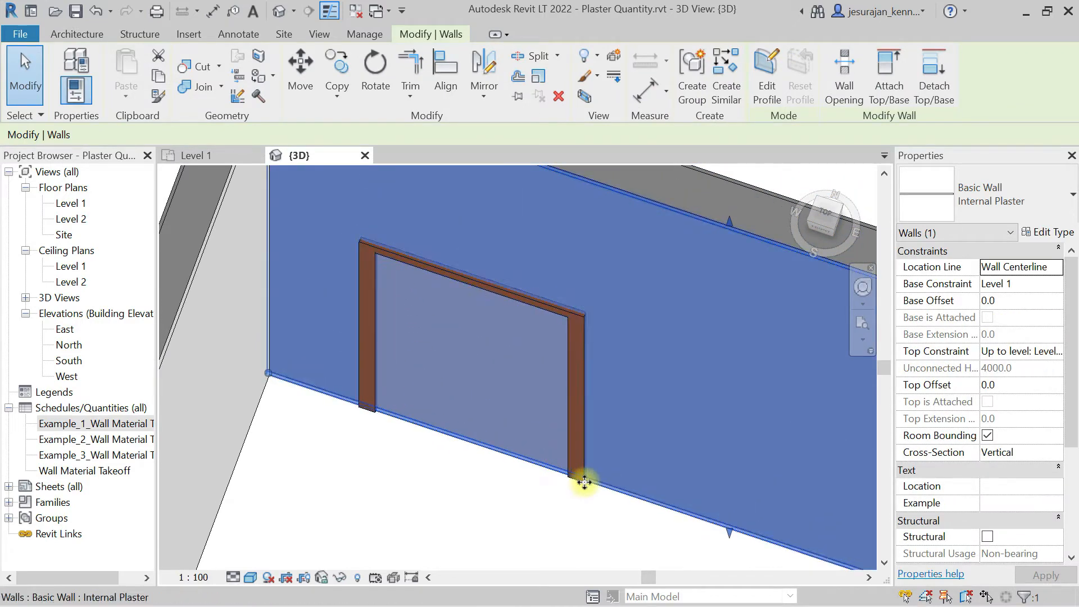
scroll(562, 467, "down", 2)
scroll(412, 356, "down", 2)
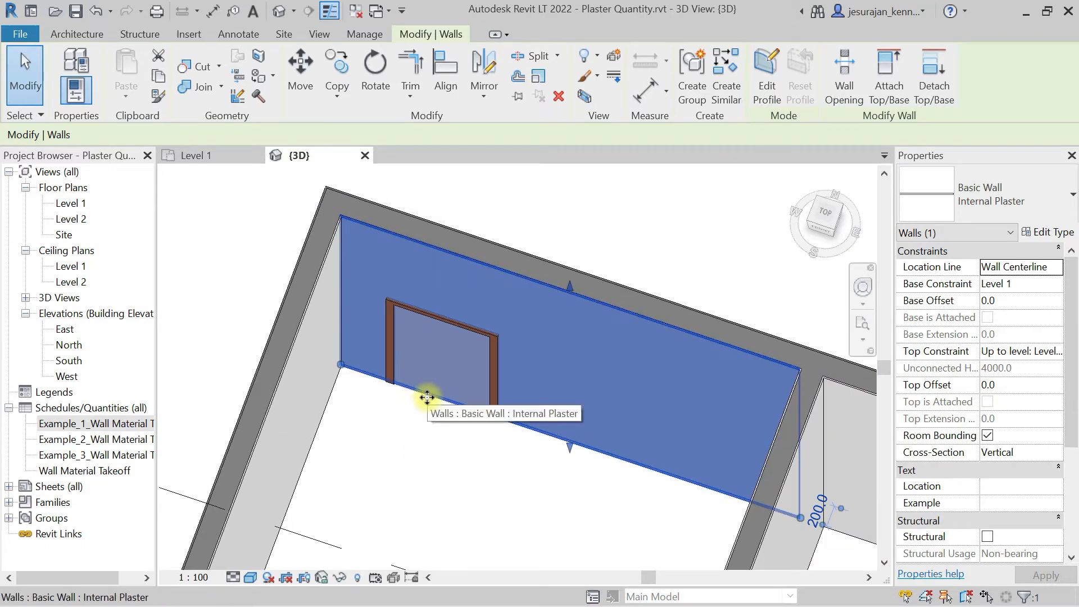
scroll(421, 393, "down", 3)
middle_click_drag(590, 366, 307, 279, "shift")
scroll(493, 426, "up", 5)
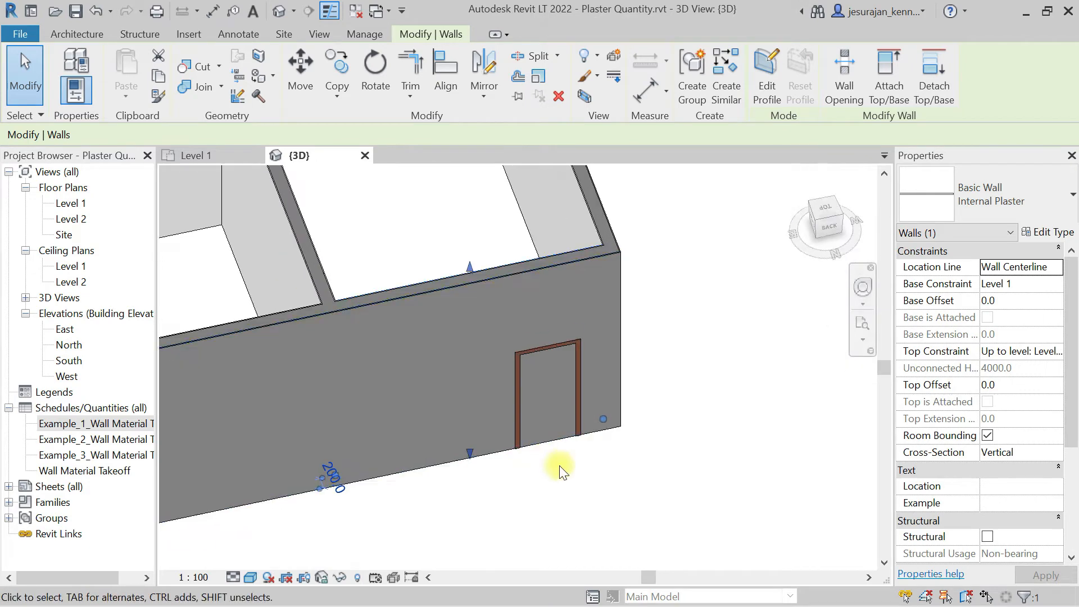
- Open the External Plaster wall's profile for editing and add sketch lines along the door's two sides and head
left_click(545, 433)
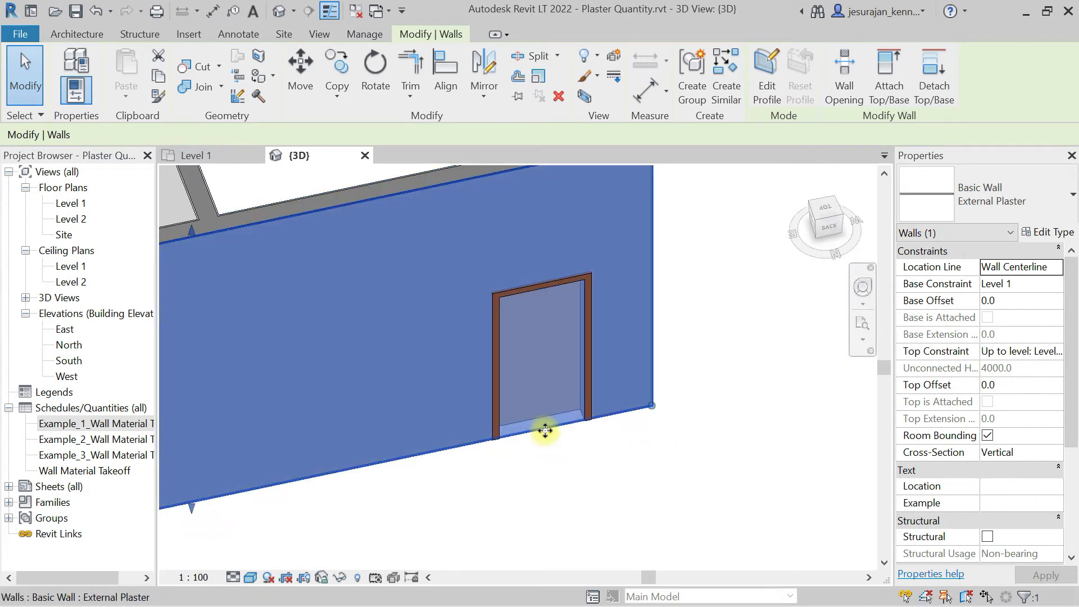
double_click(545, 431)
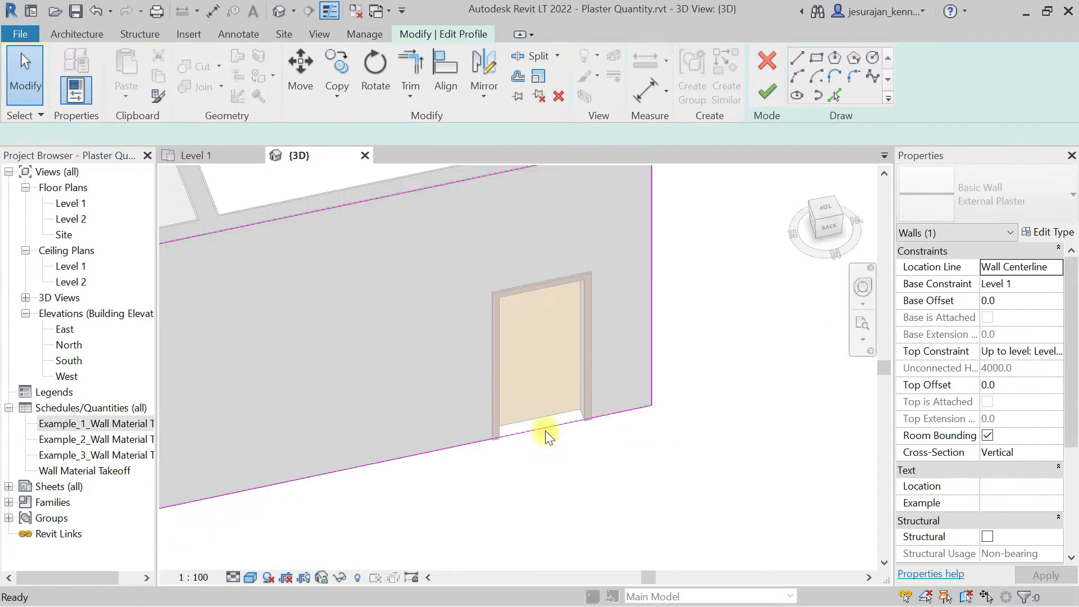
left_click(817, 60)
scroll(489, 309, "up", 3)
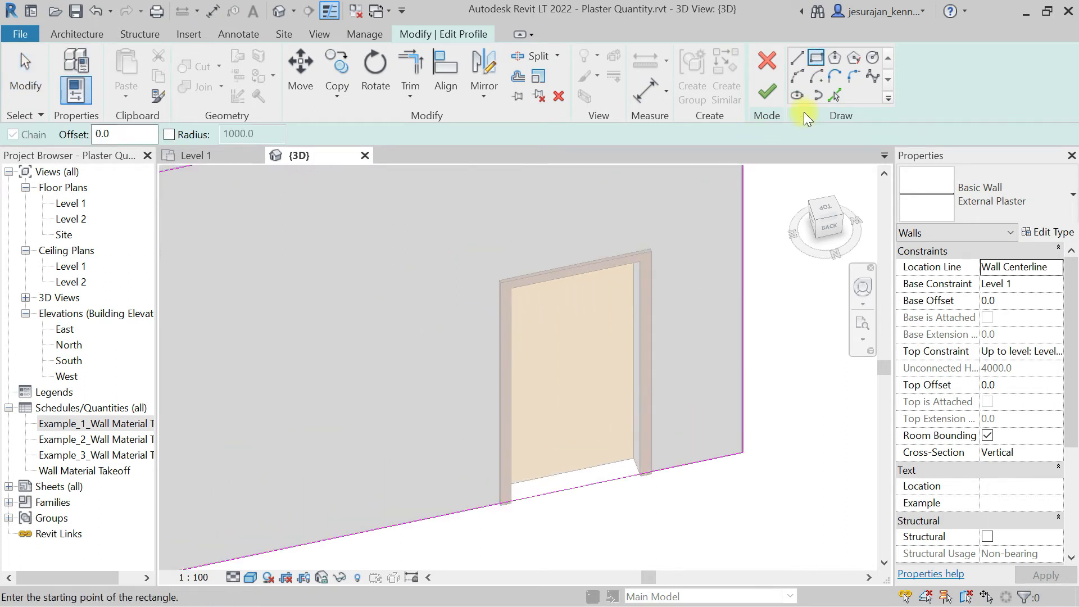
left_click(841, 96)
scroll(503, 304, "up", 2)
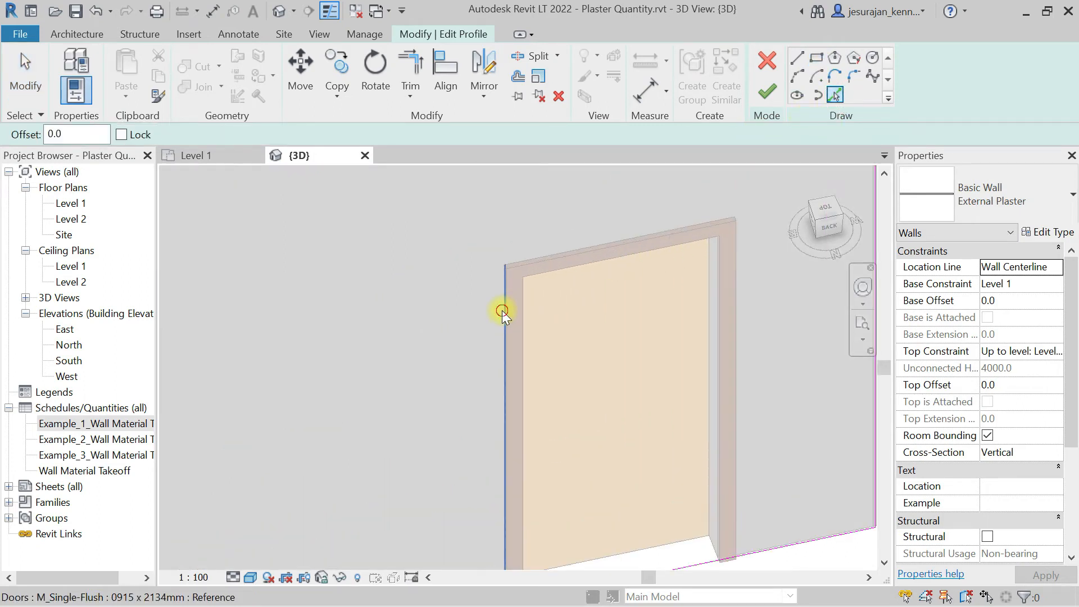
left_click(502, 309)
scroll(548, 330, "down", 1)
left_click(655, 291)
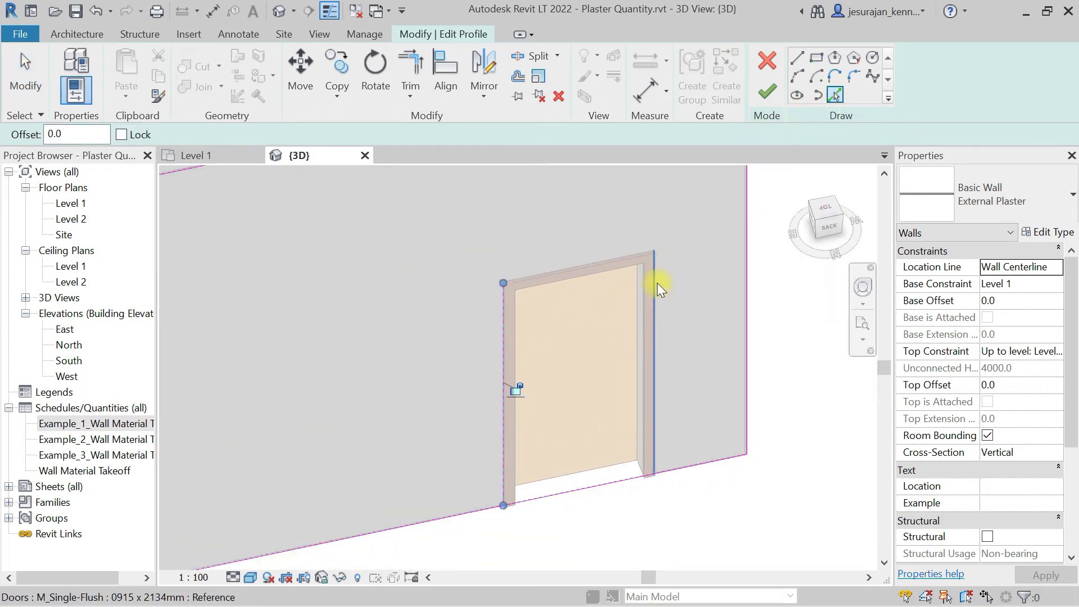
left_click(630, 257)
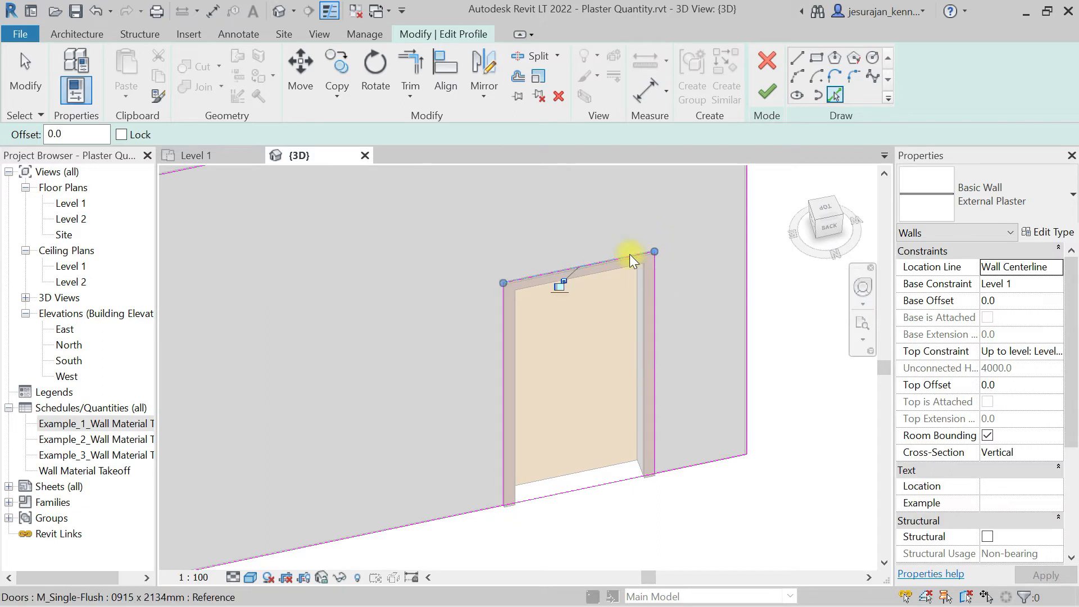
- Split the External Plaster profile's base line at the door, trim it to the door sides, and finish the profile edit
left_click(519, 56)
key("Escape")
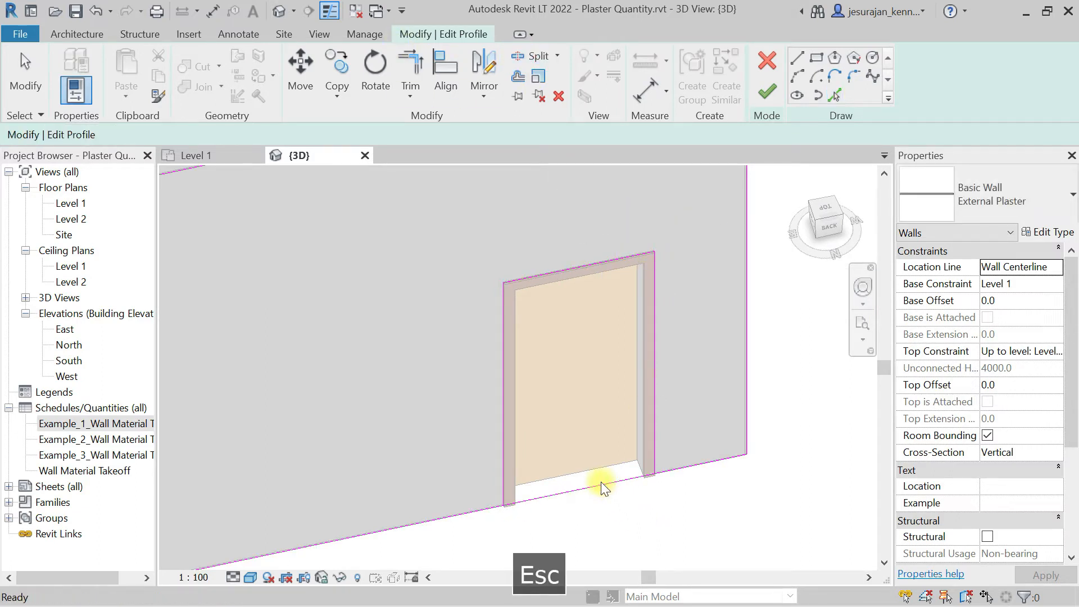
key("t")
key("r")
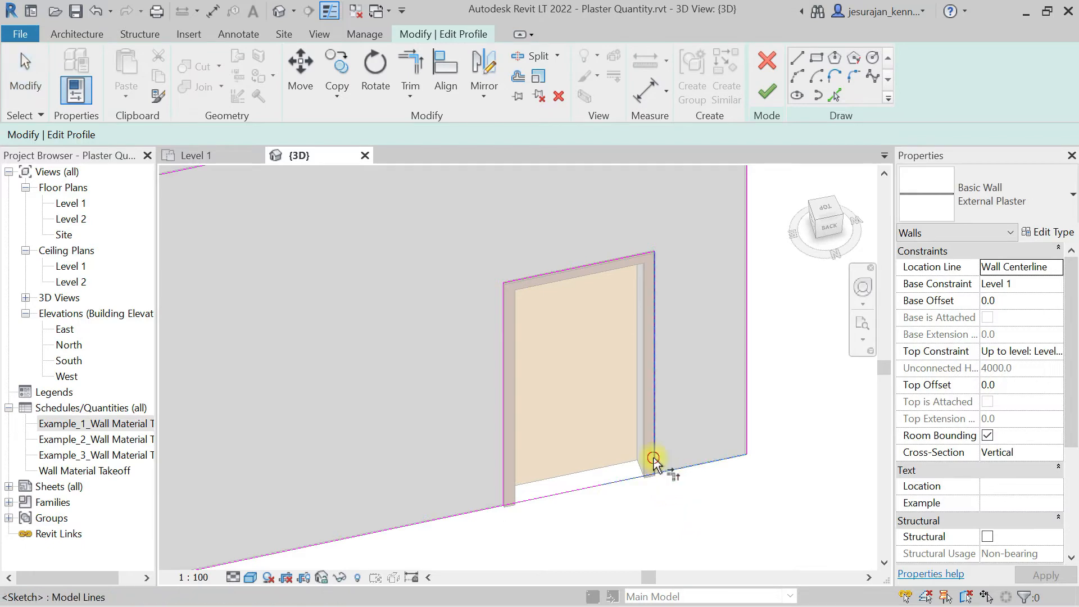
left_click(486, 505)
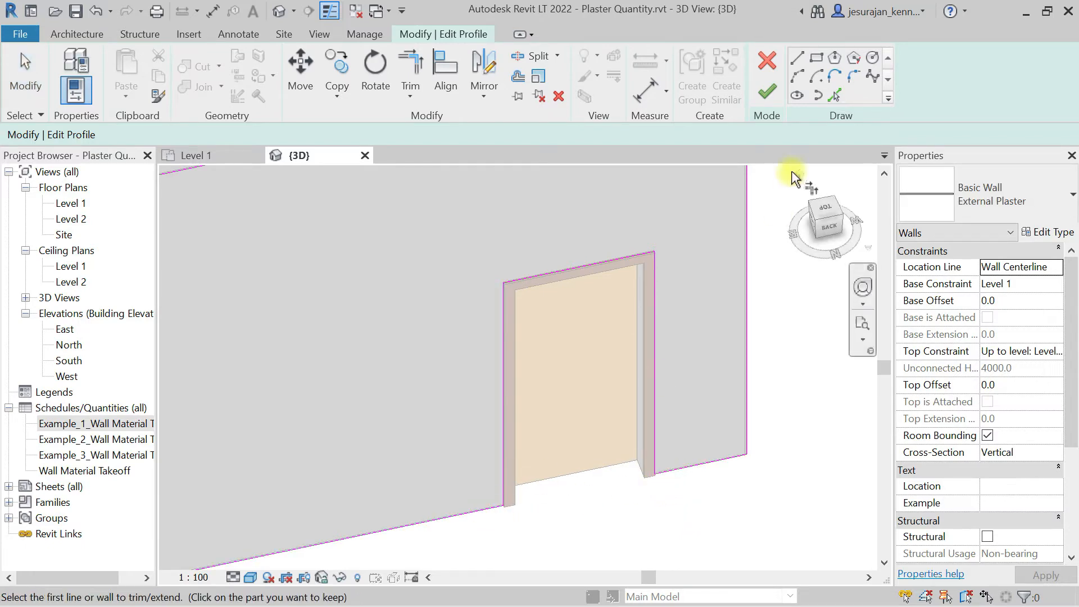
left_click(766, 91)
left_click(799, 350)
- Open the Internal Plaster wall's profile for editing and add sketch lines along the door's head and two sides
middle_click_drag(806, 351, 631, 462, "shift")
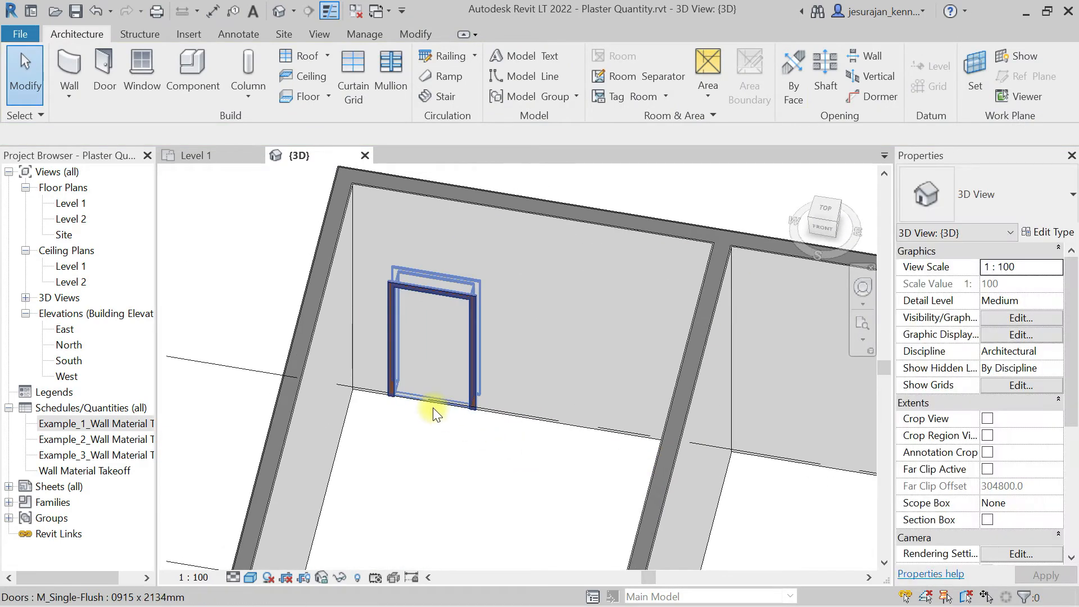
left_click(470, 396)
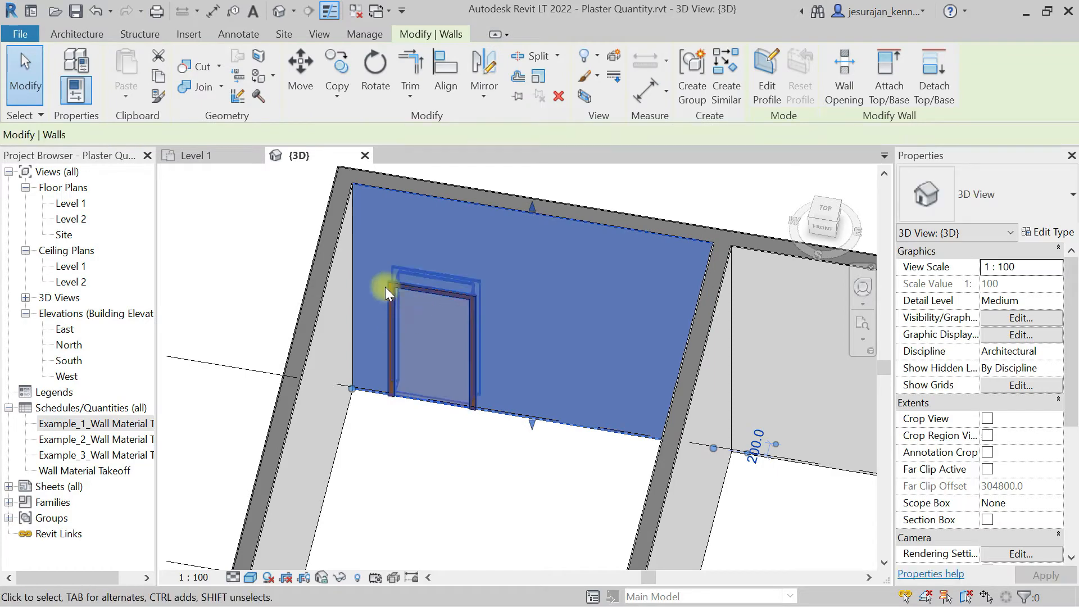
left_click(766, 71)
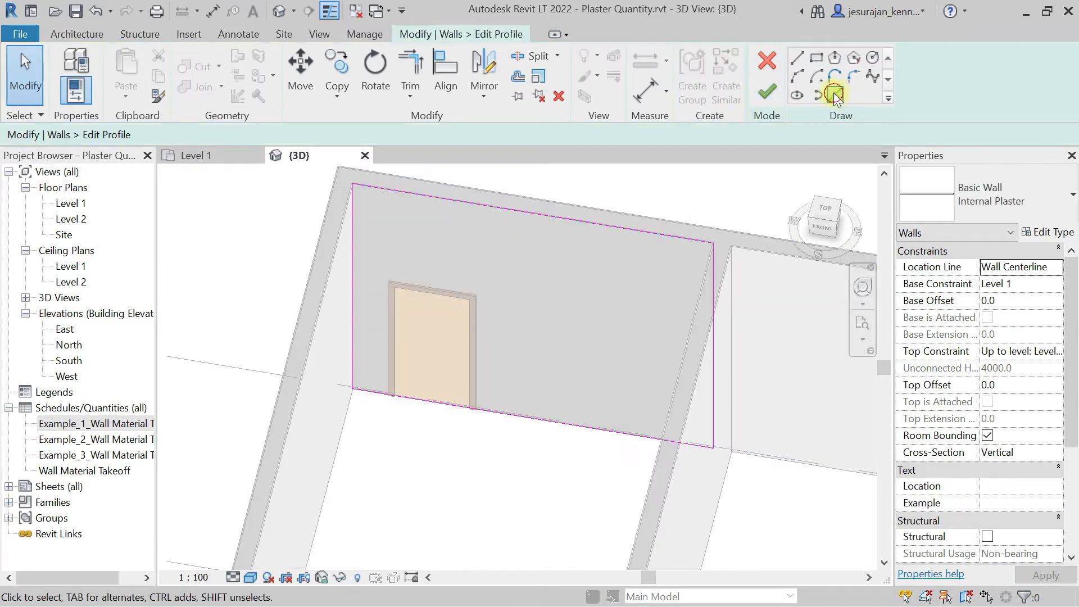
left_click(834, 95)
scroll(454, 282, "up", 3)
left_click(437, 289)
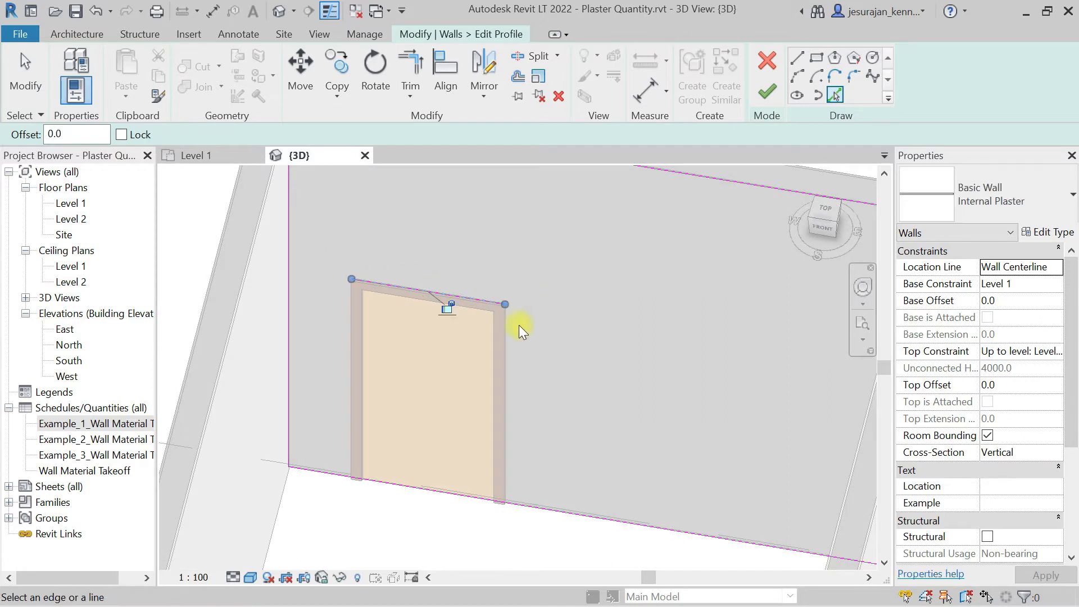
left_click(504, 326)
left_click(347, 355)
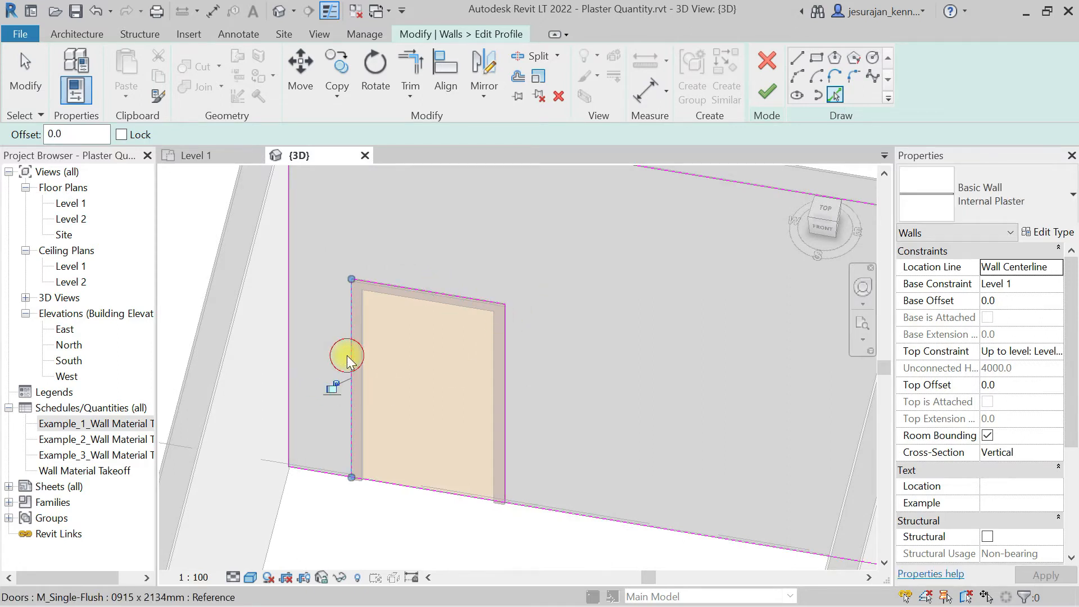
- Split the Internal Plaster profile's base line at the door, trim both parts to the door sides, and finish the profile edit
key("Escape")
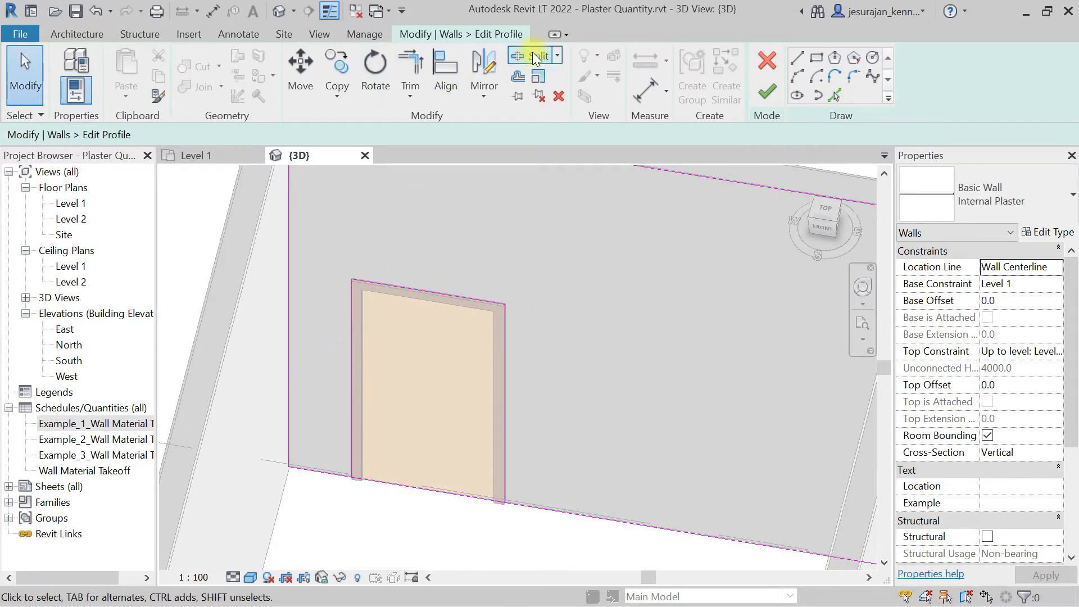
left_click(532, 55)
key("Escape")
key("Escape")
key("t")
key("r")
left_click(352, 451)
left_click(336, 471)
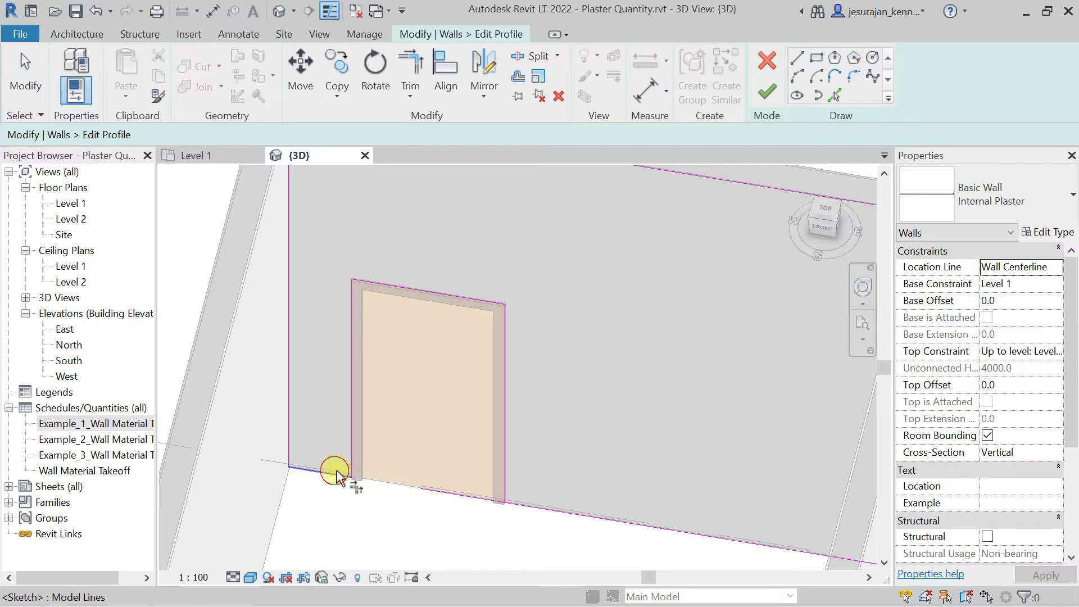
left_click(538, 508)
left_click(503, 476)
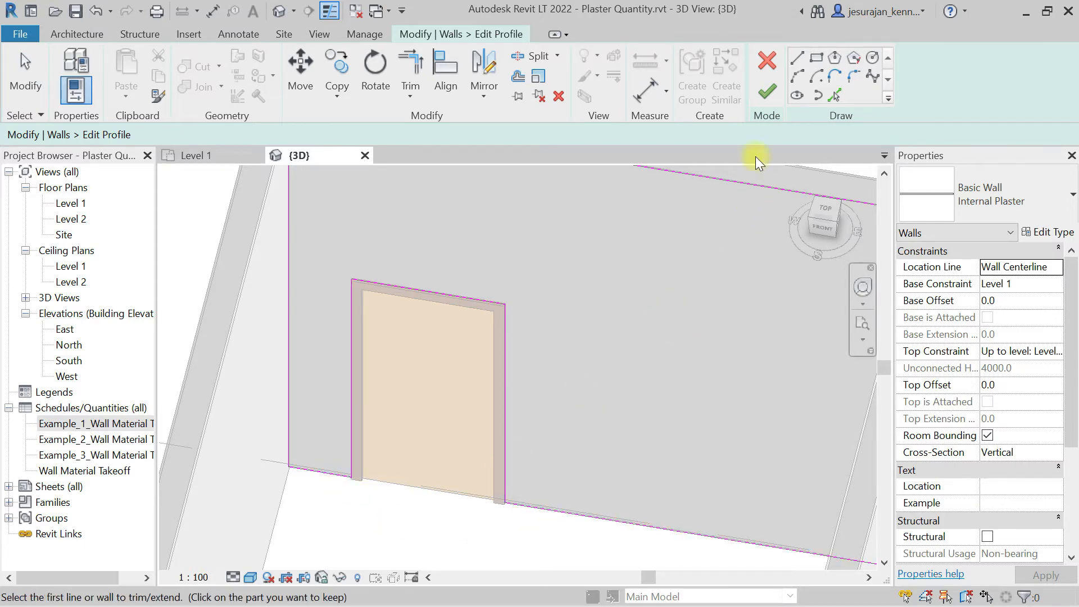
left_click(767, 91)
scroll(498, 494, "down", 5)
left_click(471, 449)
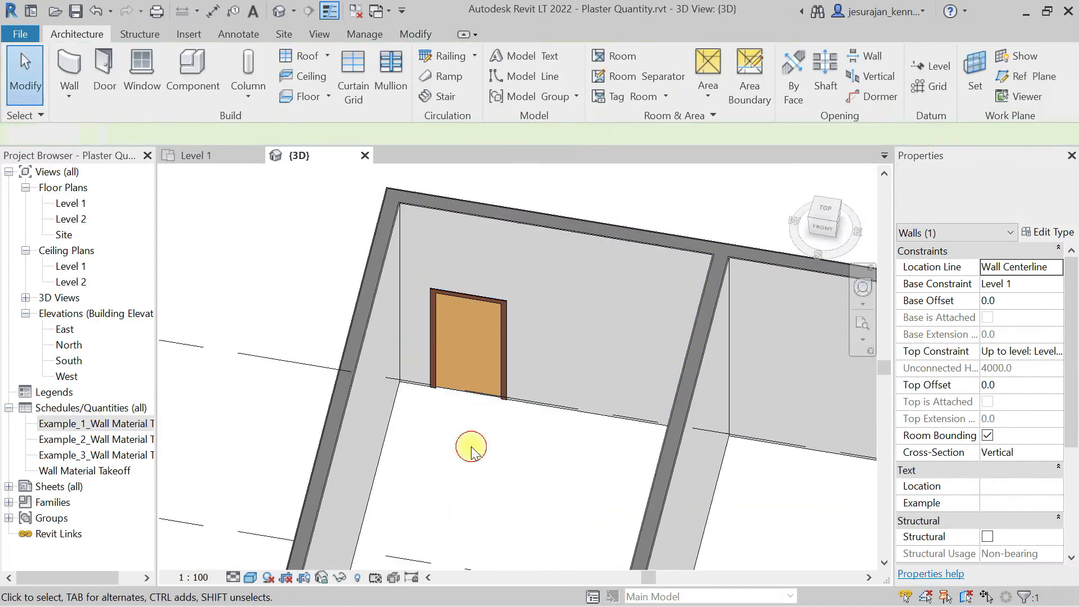
- Examine the middle building's door opening in the 3D view and check the extent of the Internal Plaster wall around it
middle_click_drag(421, 302, 495, 286, "shift")
scroll(407, 294, "down", 3)
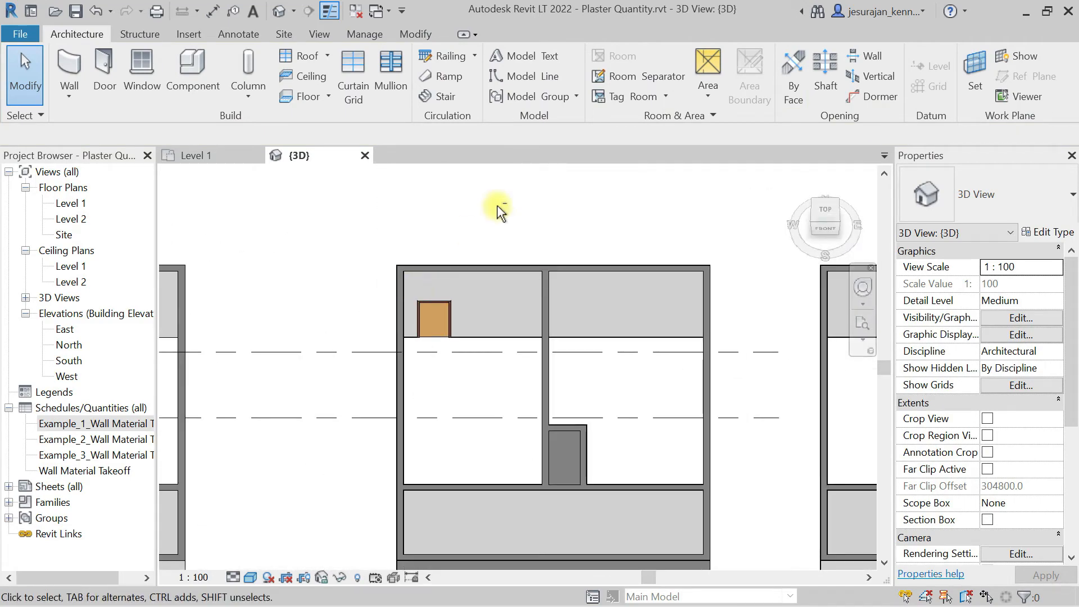
middle_click_drag(498, 212, 473, 253, "shift")
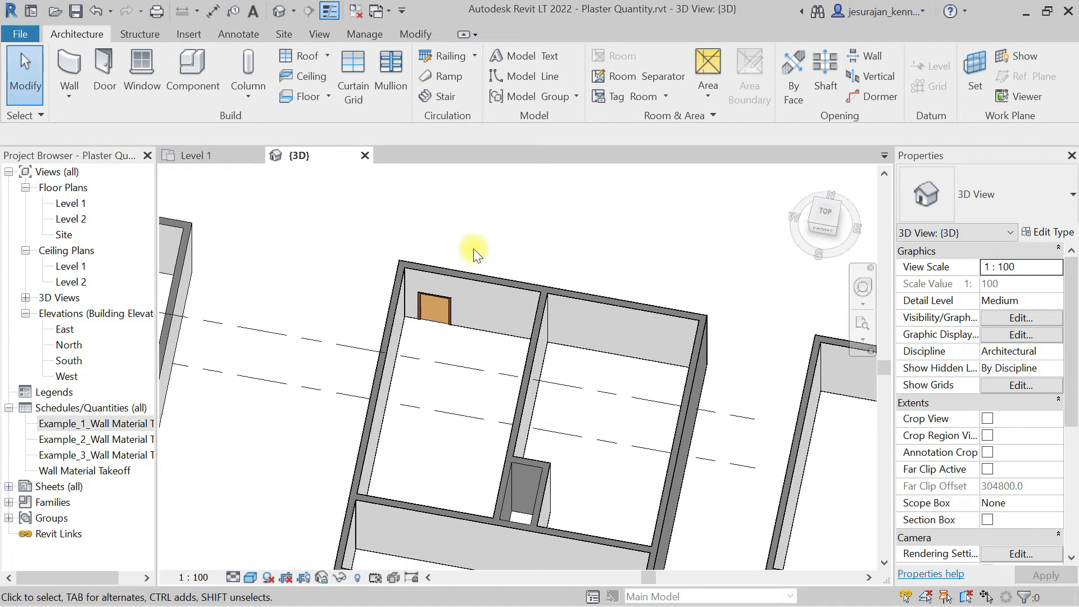
scroll(444, 279, "up", 2)
left_click(447, 279)
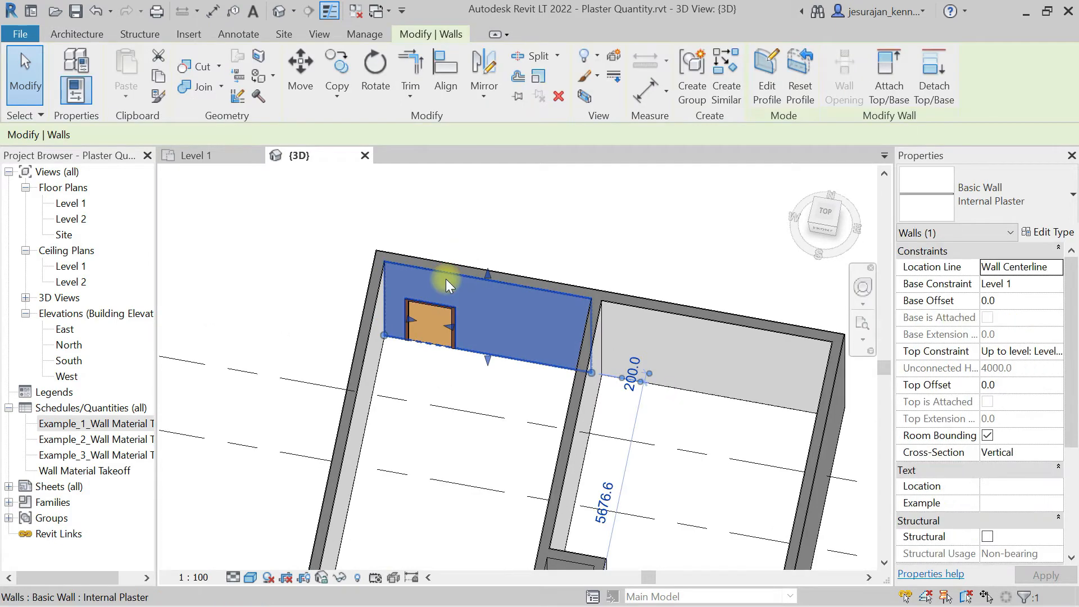
left_click(559, 230)
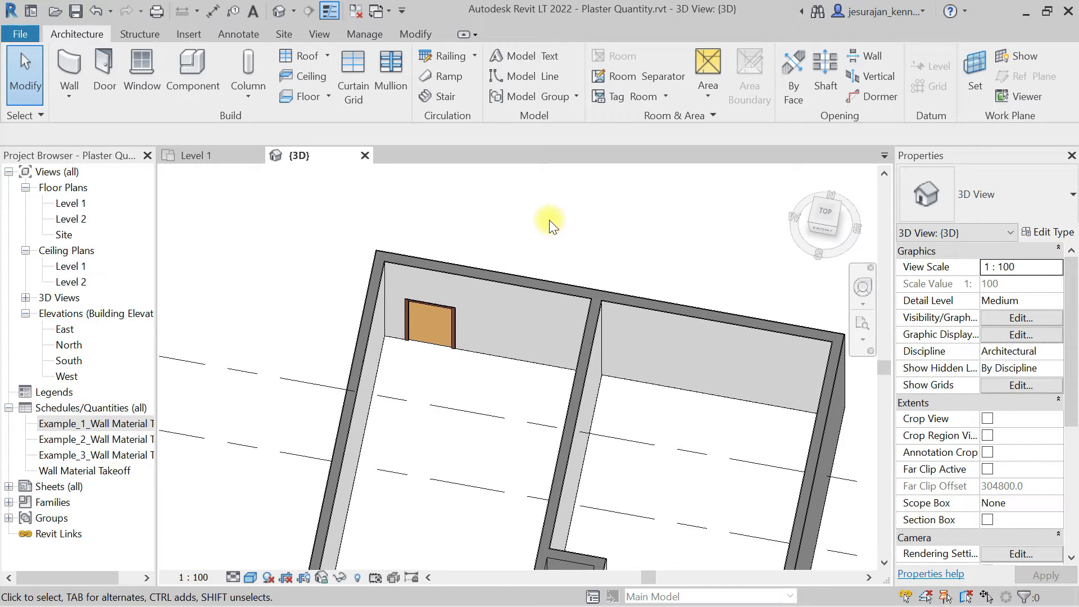
scroll(452, 326, "up", 4)
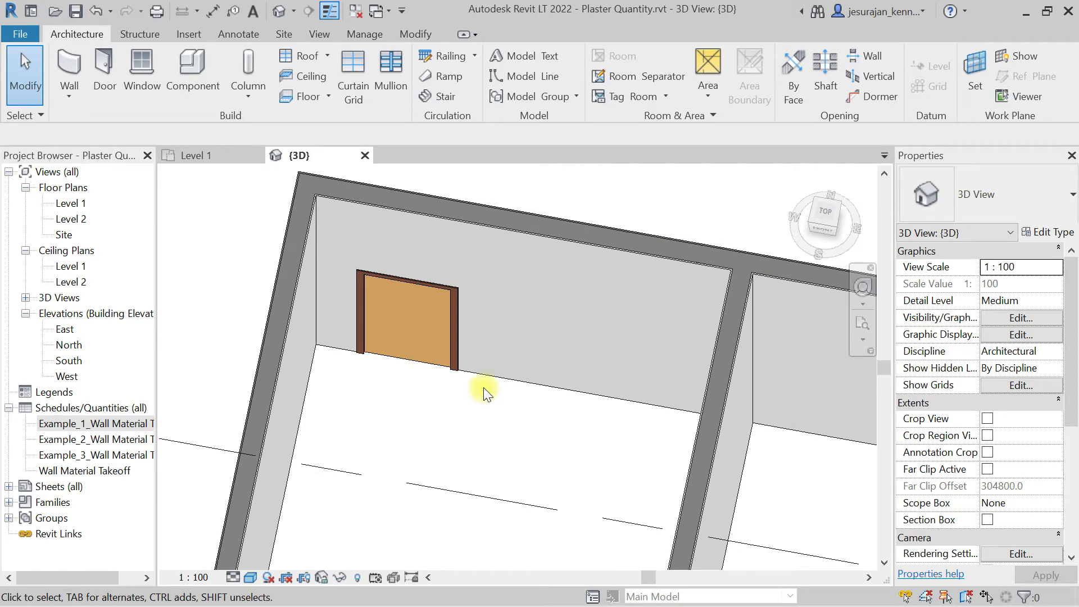
left_click(483, 377)
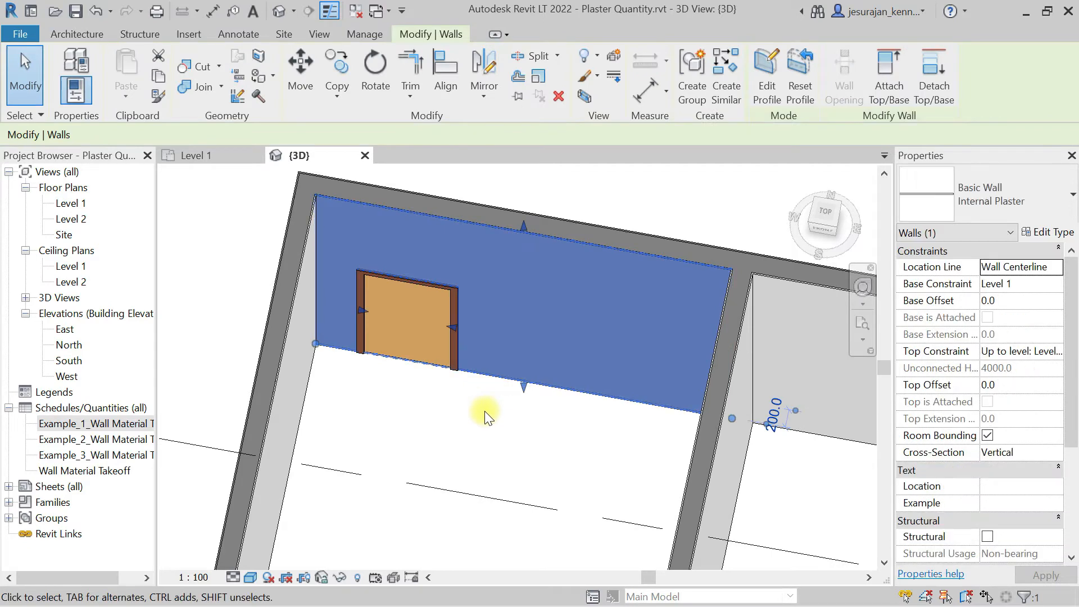
left_click(471, 418)
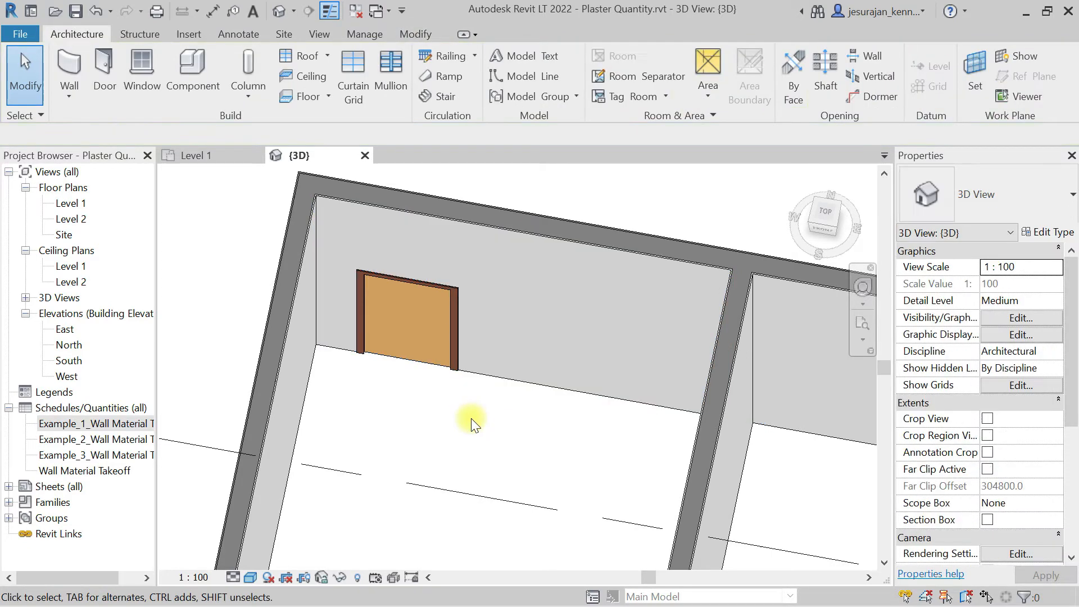
- Create a new material takeoff for the Walls category named Wall Material Takeoff 2, with the New Construction phase
left_click(318, 36)
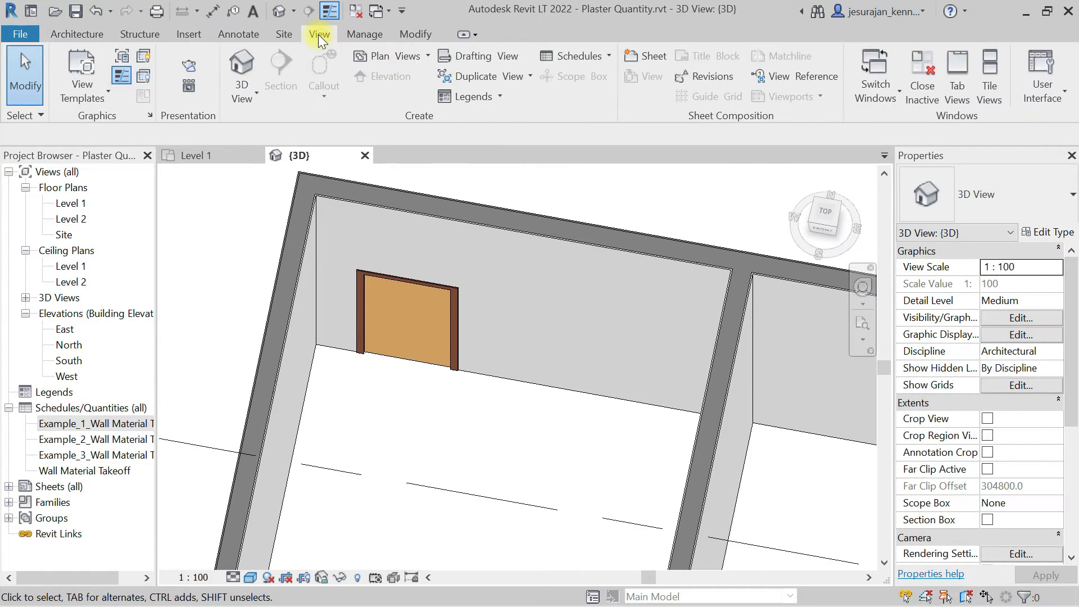
left_click(595, 55)
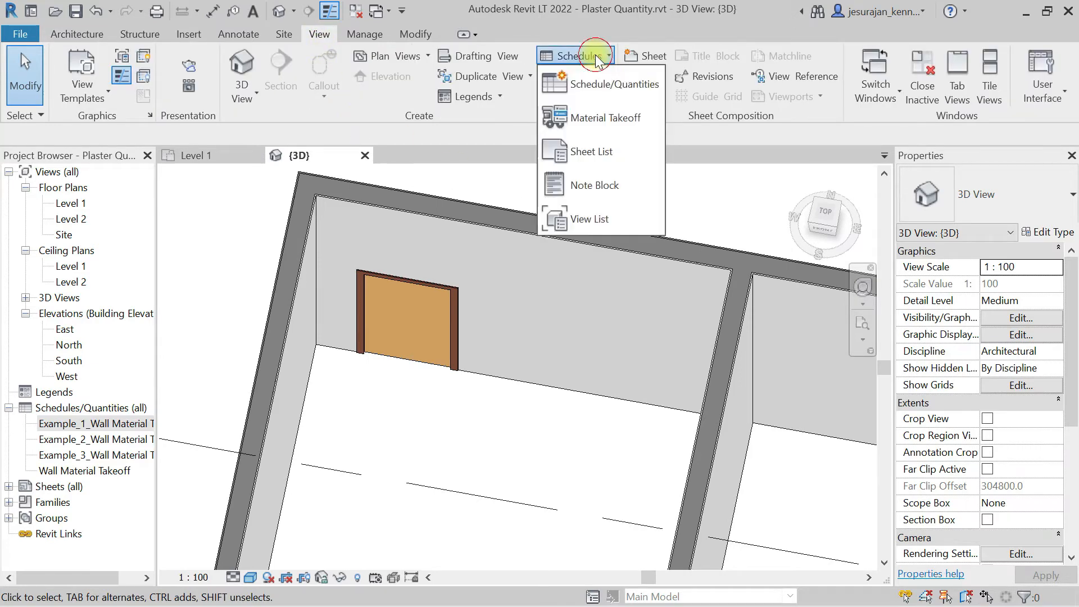
left_click(612, 114)
left_click(407, 271)
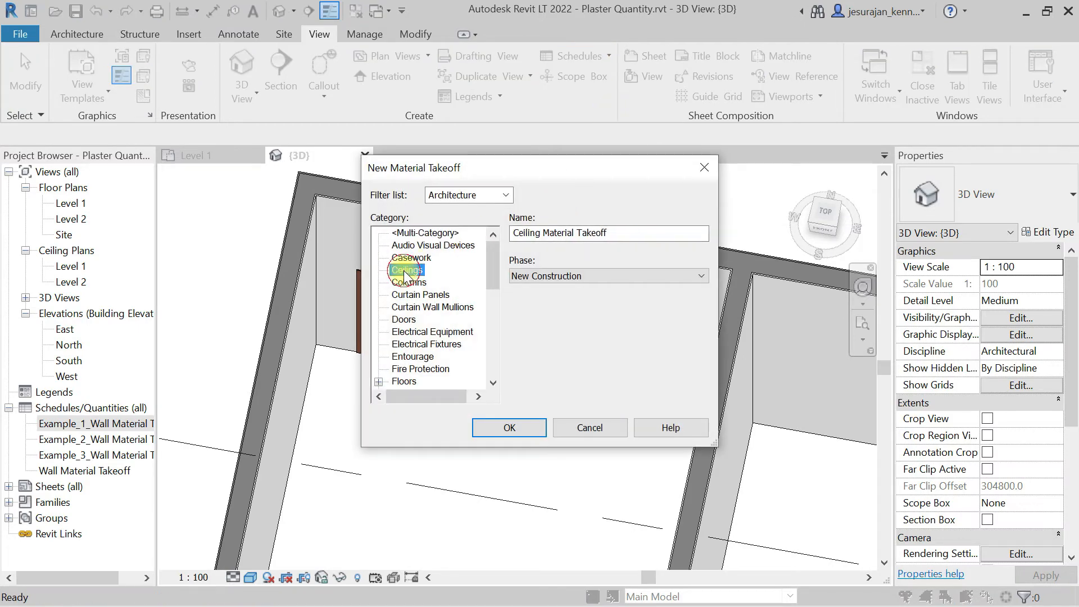
key("t")
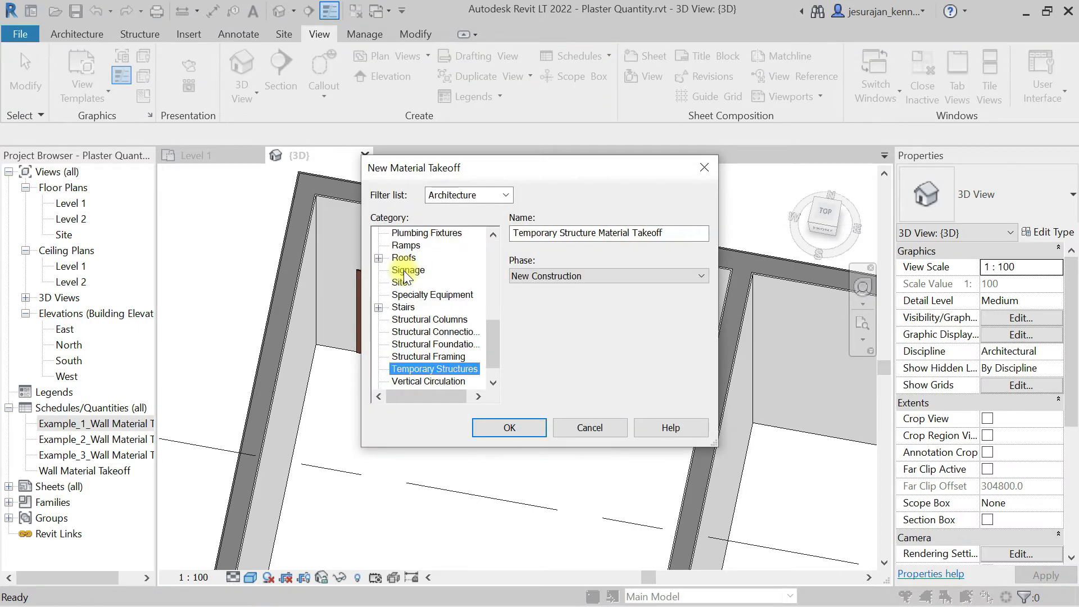
scroll(404, 271, "down", 1)
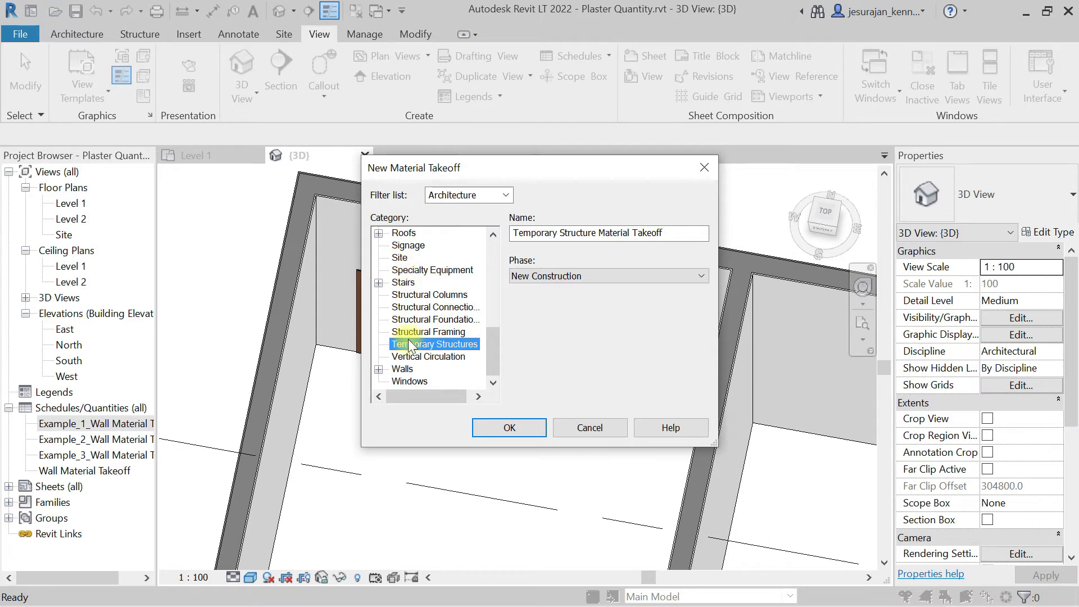
left_click(409, 369)
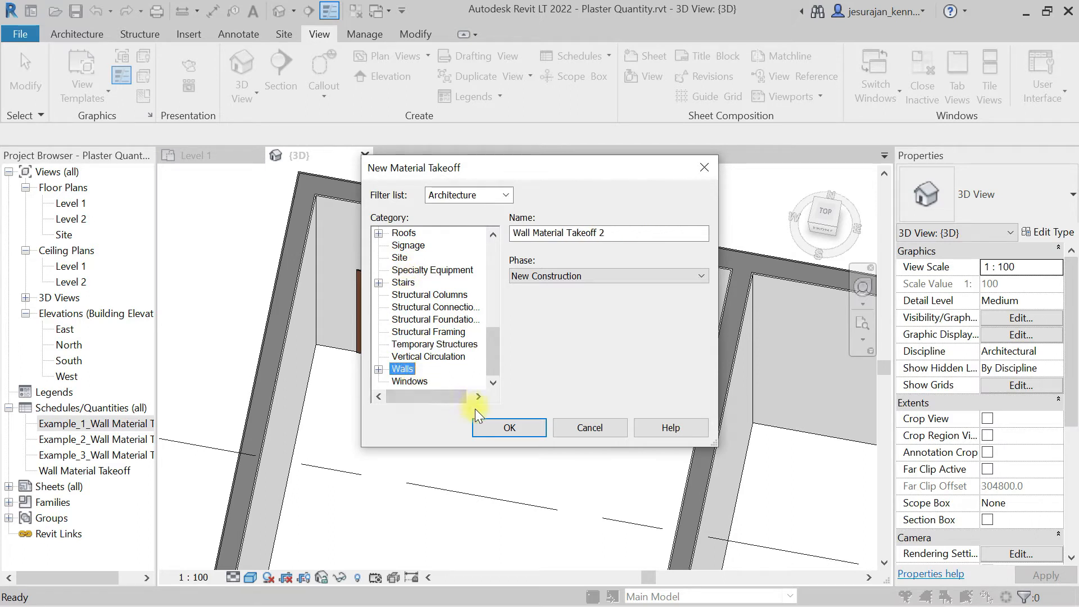
left_click(527, 427)
- Add the Volume and Material: Volume fields to the wall takeoff and remove the plain Volume field
left_click_drag(441, 239, 427, 362)
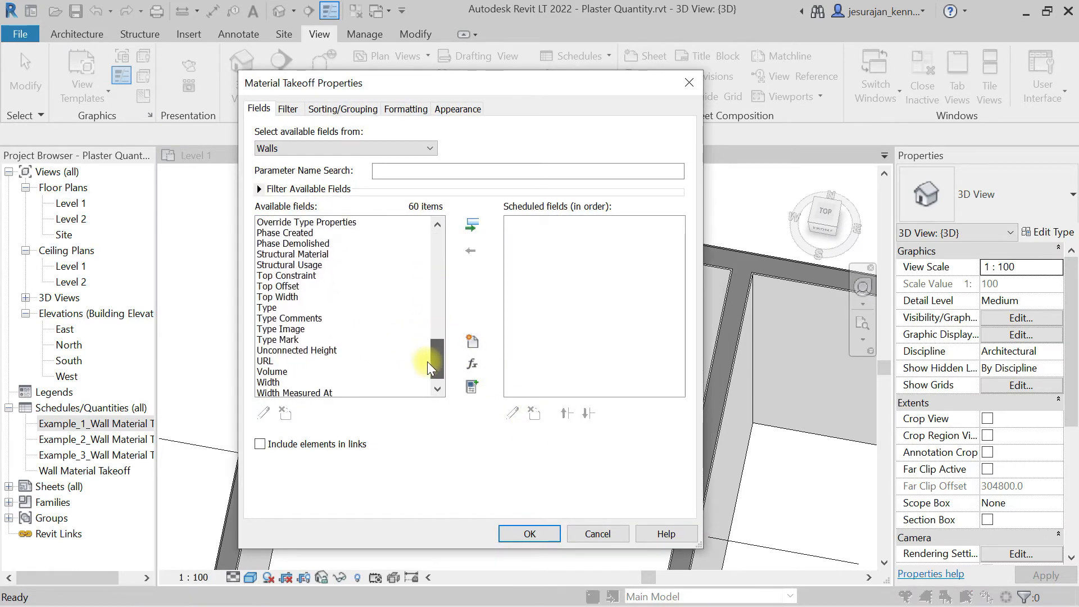
left_click(272, 371)
left_click(465, 231)
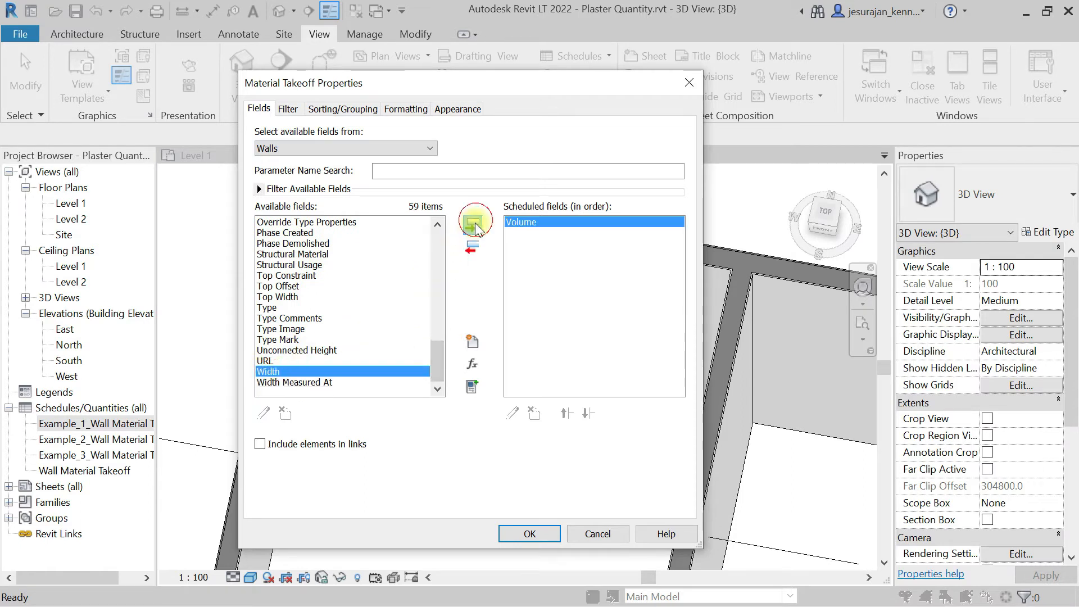
left_click(286, 298)
left_click_drag(439, 356, 418, 320)
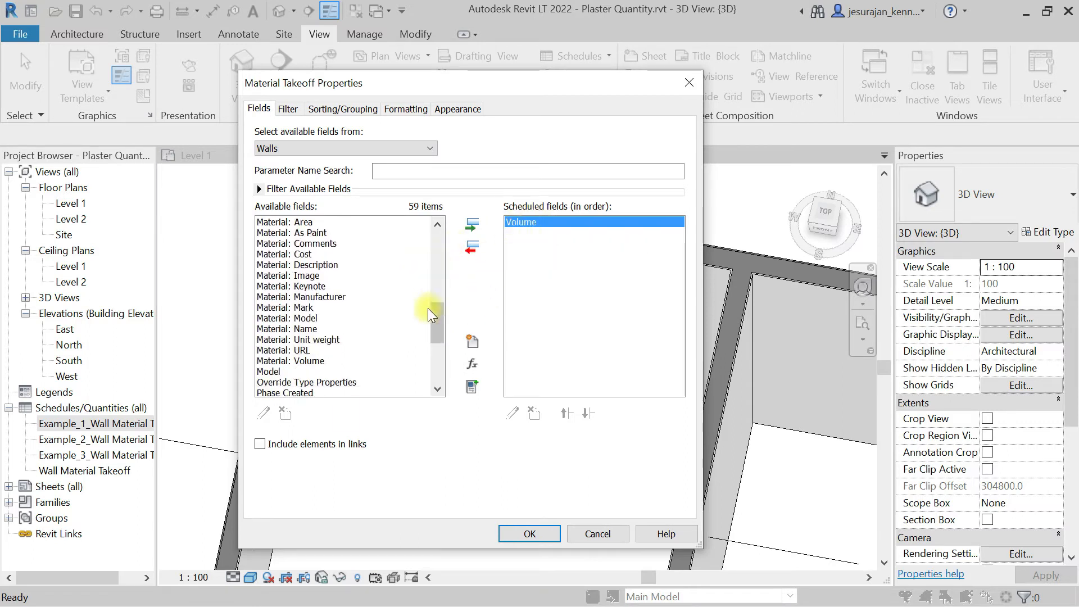
left_click(299, 361)
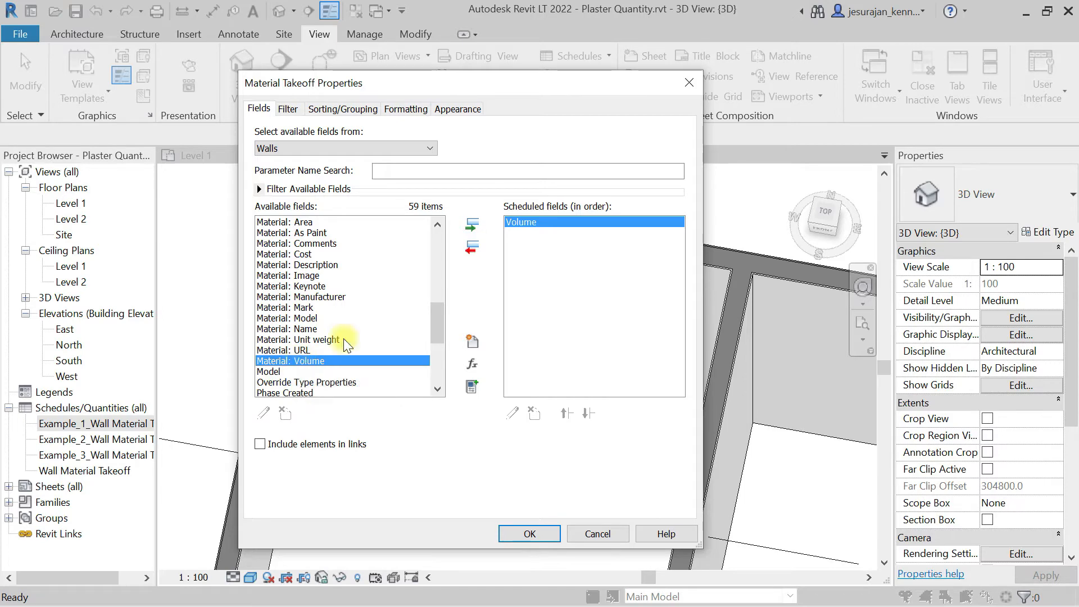
left_click(472, 225)
left_click(545, 222)
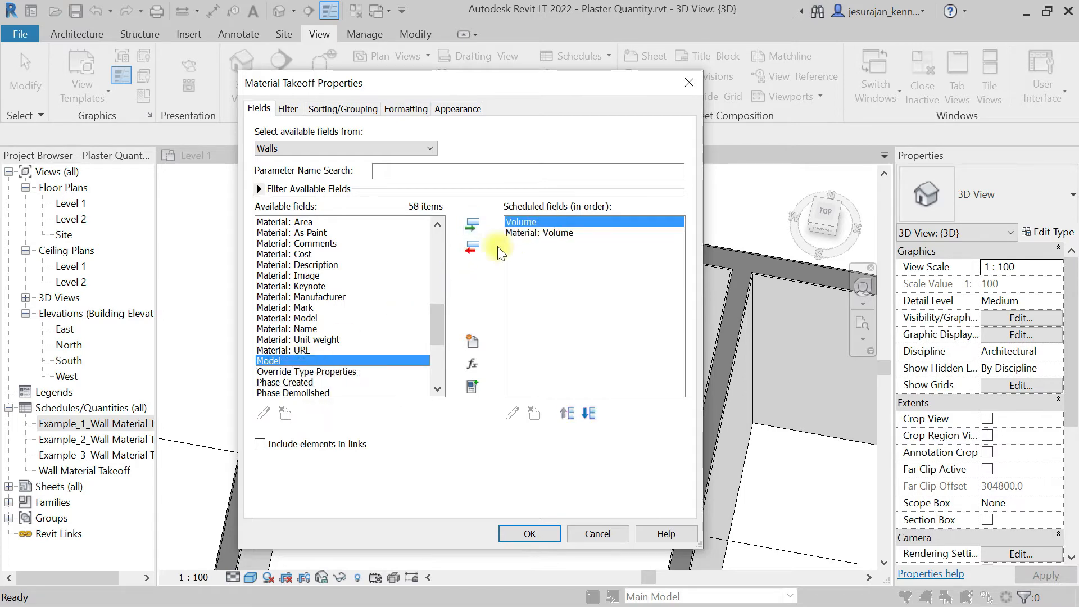
left_click(472, 248)
- Add the Material: Area field to the takeoff's scheduled fields
scroll(311, 291, "down", 1)
scroll(311, 292, "up", 10)
scroll(312, 291, "down", 3)
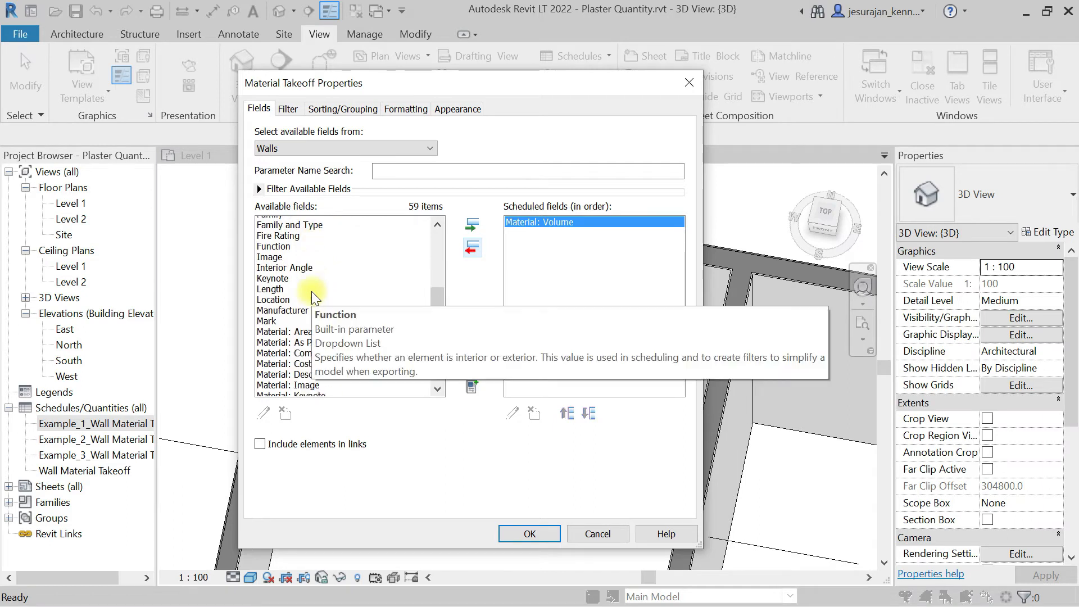
left_click(310, 287)
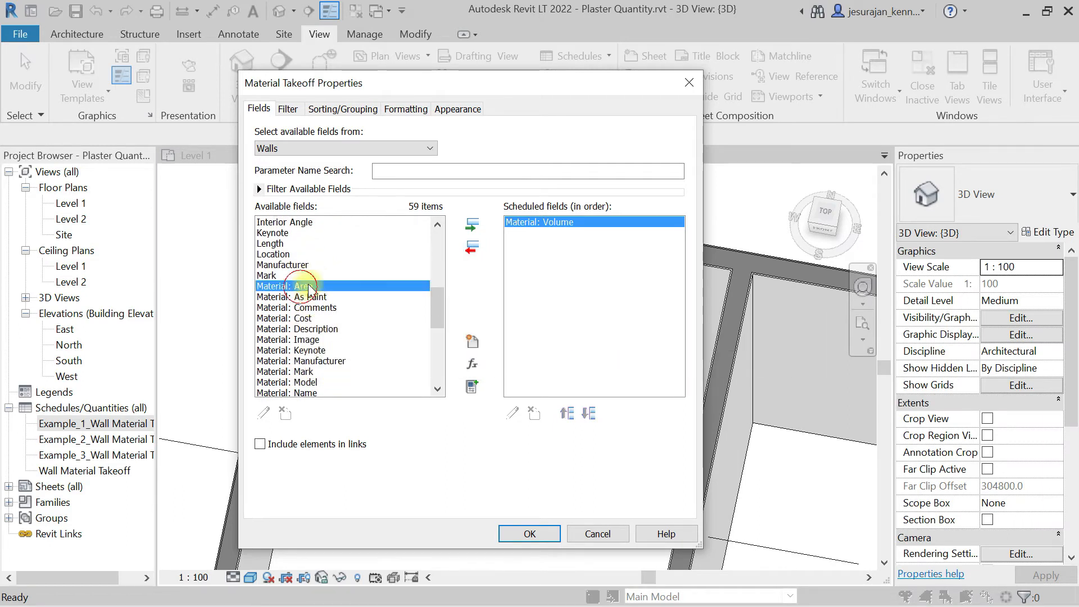
left_click(472, 225)
- Add the Material: Name field and move it to the first place in the scheduled field order
left_click(291, 340)
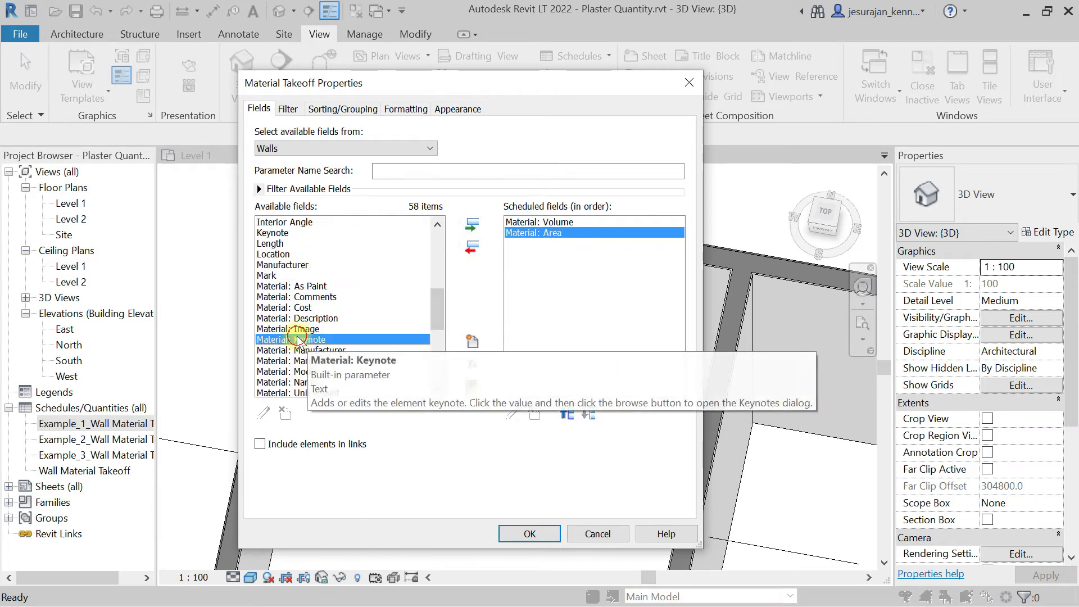
scroll(304, 308, "down", 3)
left_click(305, 287)
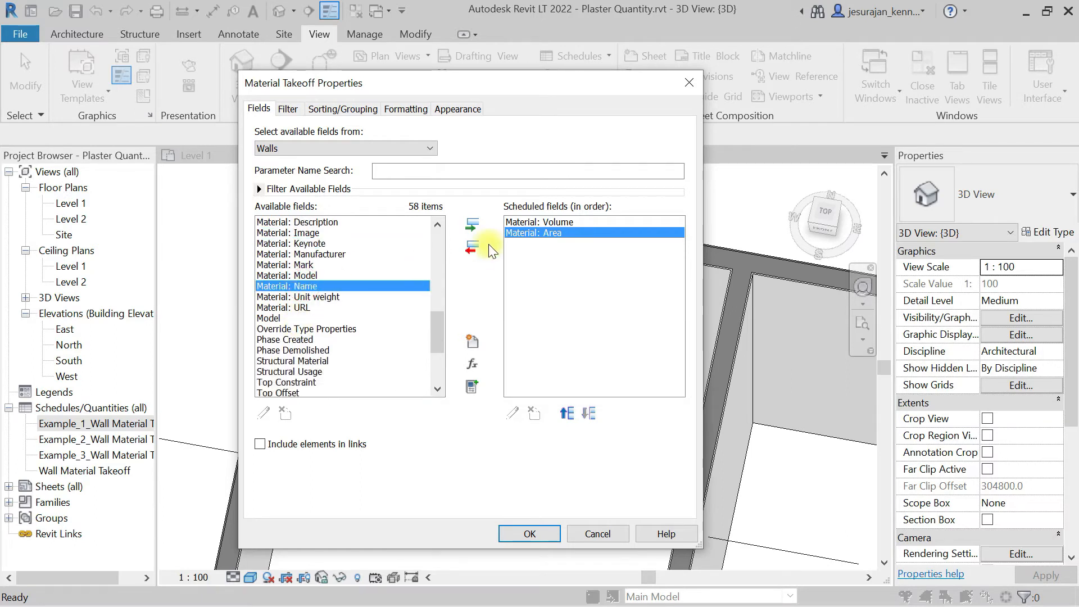
left_click(471, 224)
left_click(566, 413)
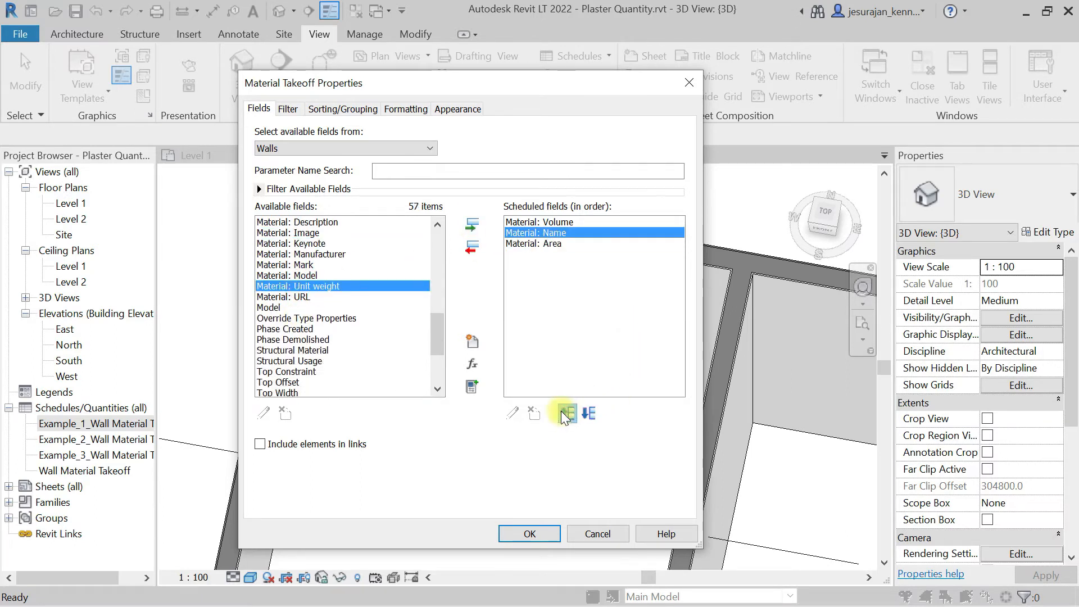
left_click(564, 413)
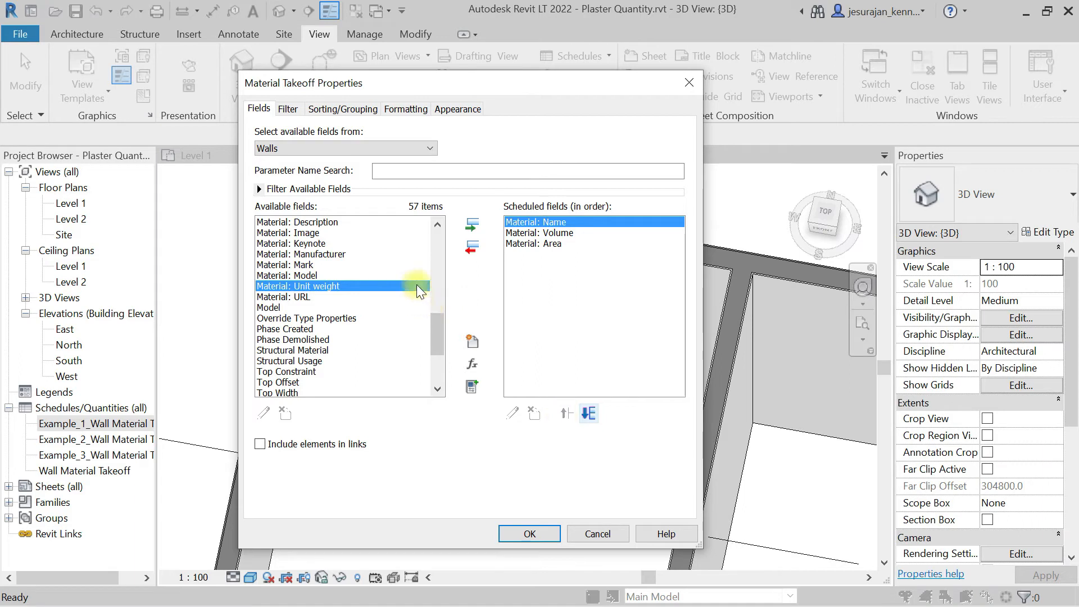
- Add the Type field and move it ahead of Material: Name in the scheduled field order
left_click(438, 346)
left_click(275, 329)
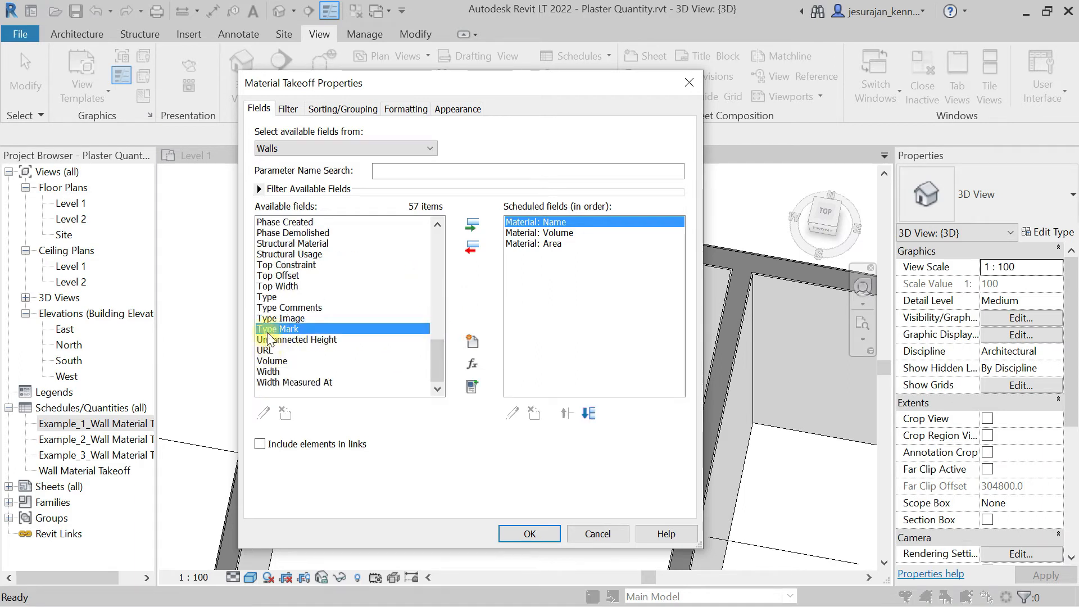
left_click(267, 297)
left_click(475, 226)
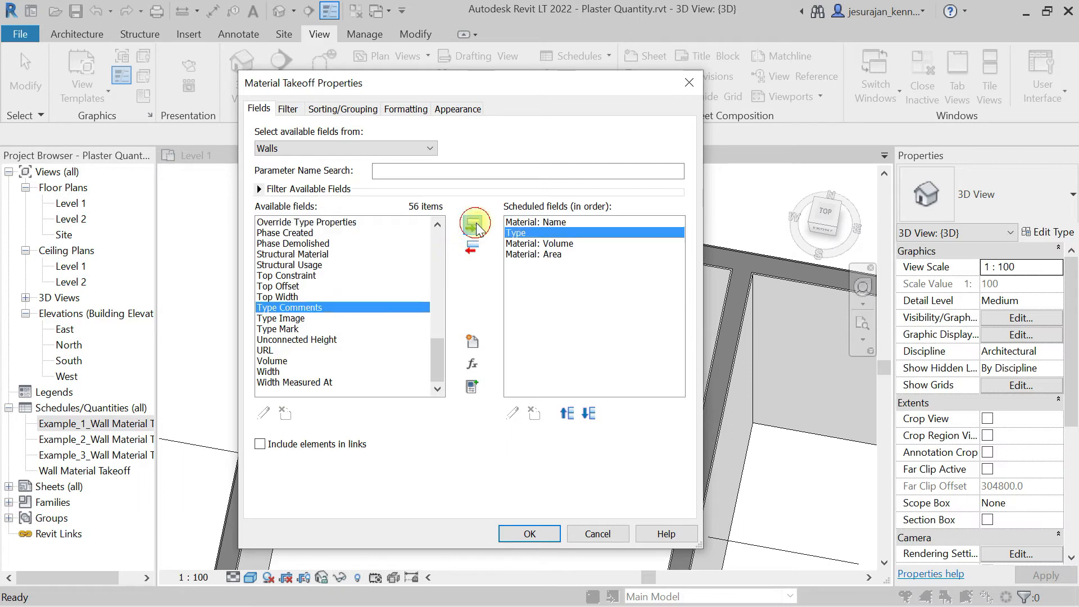
left_click(568, 414)
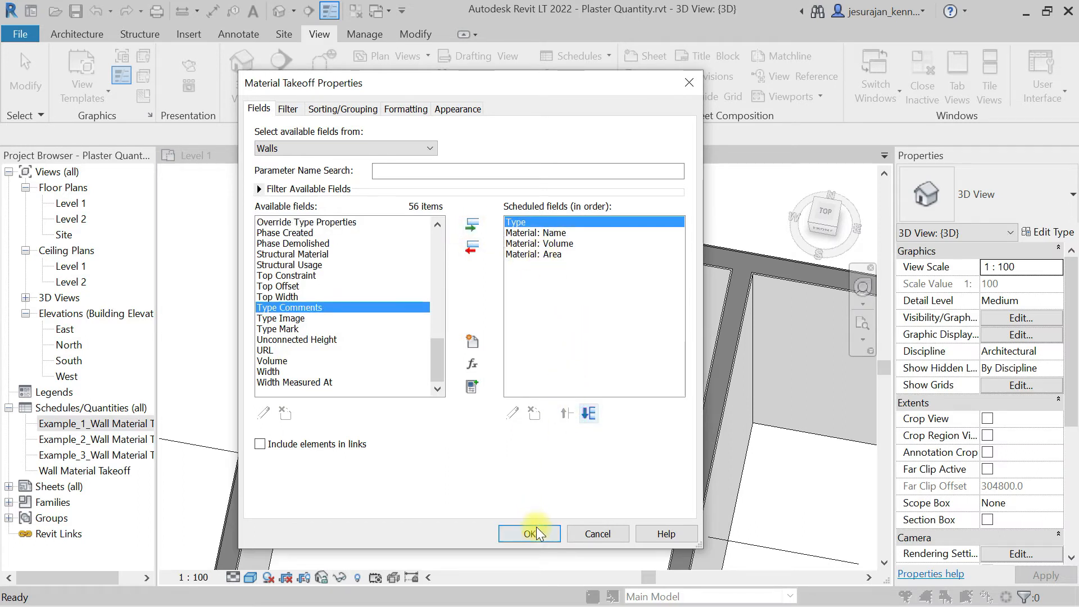
- Filter the takeoff to wall types whose Type contains "Plaster"
left_click(287, 110)
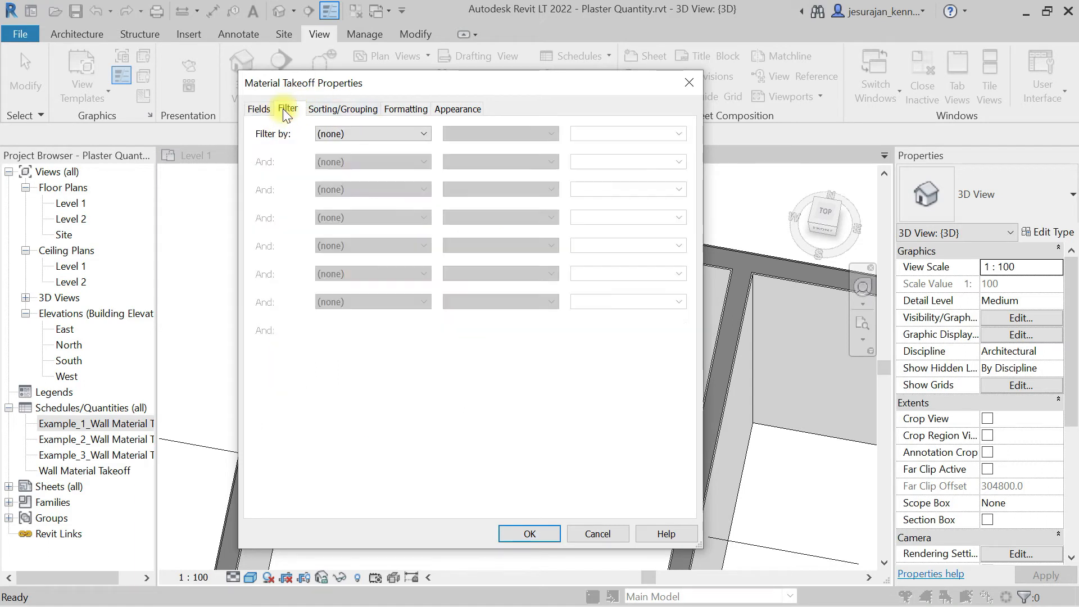
left_click(368, 134)
left_click(369, 132)
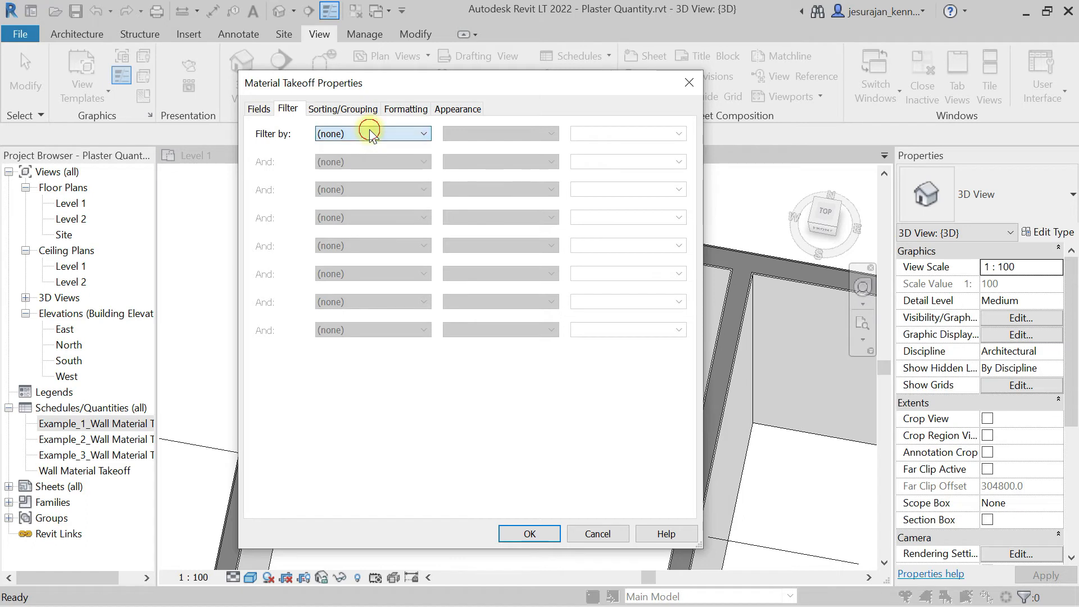
left_click(370, 132)
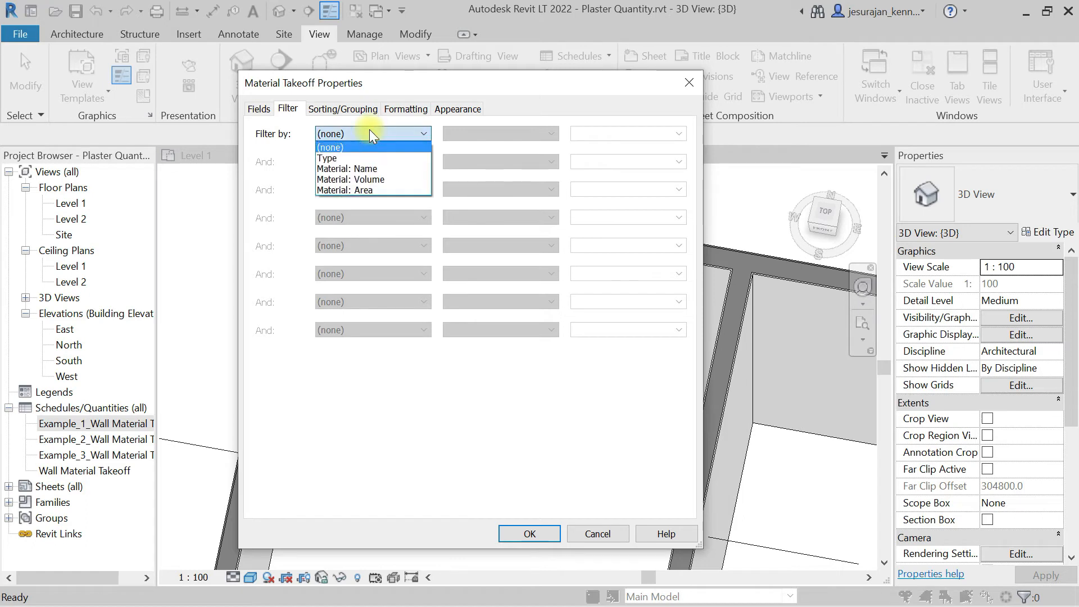
left_click(354, 156)
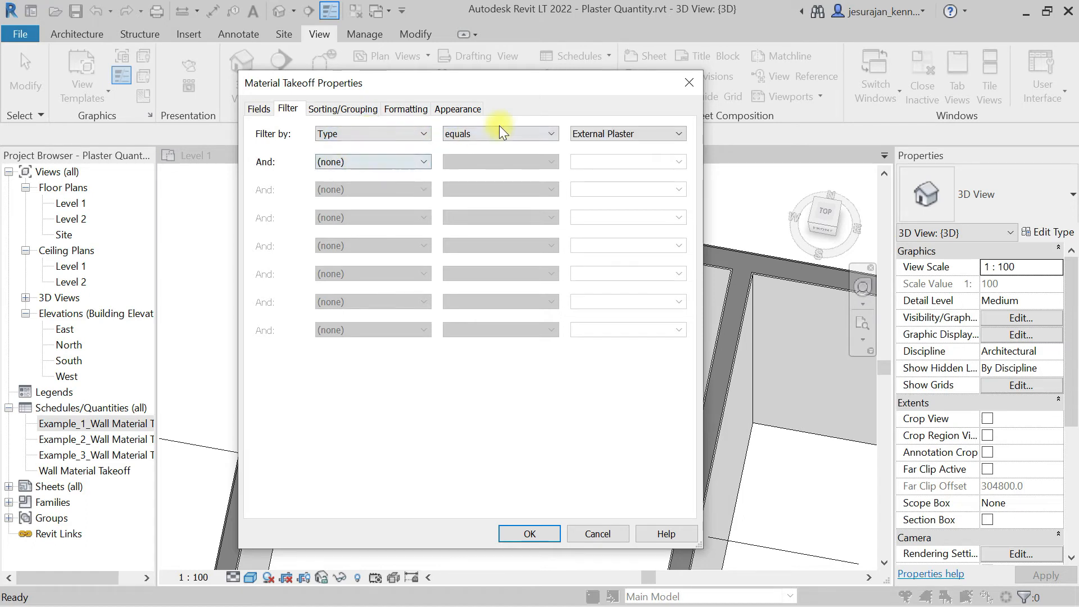
left_click(522, 133)
left_click(479, 169)
left_click(619, 133)
type("Plaster")
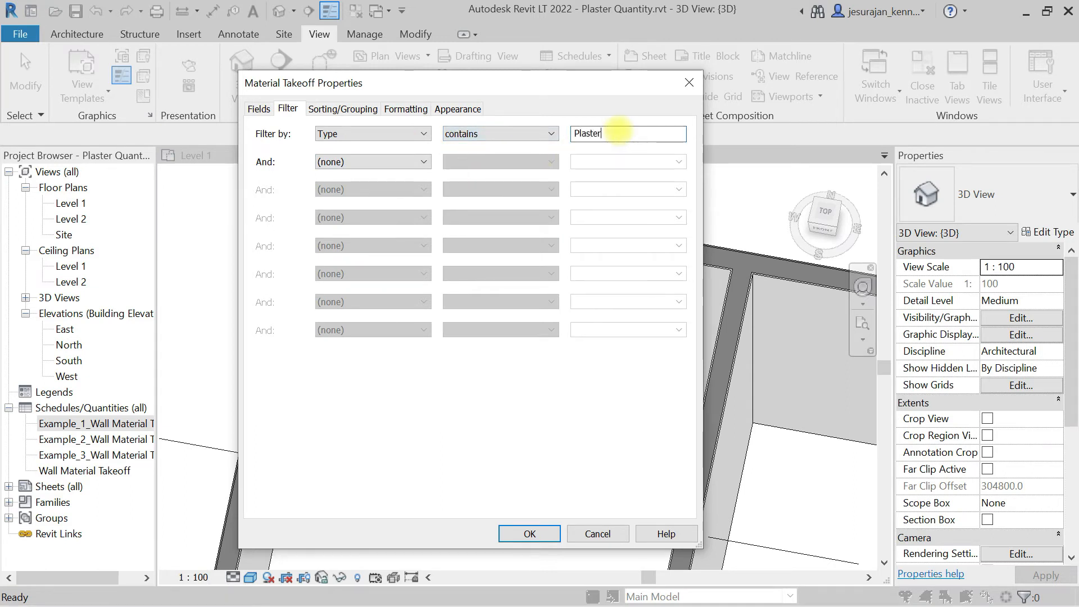
- Sort the takeoff by Type in ascending order, with a header and a footer showing Totals only
left_click(345, 112)
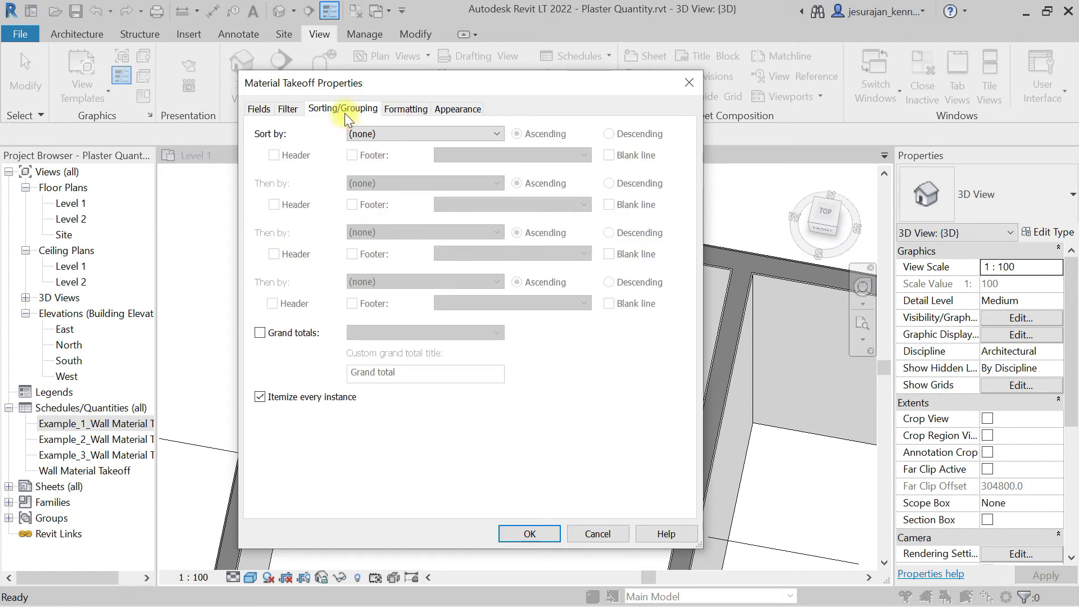
left_click(372, 133)
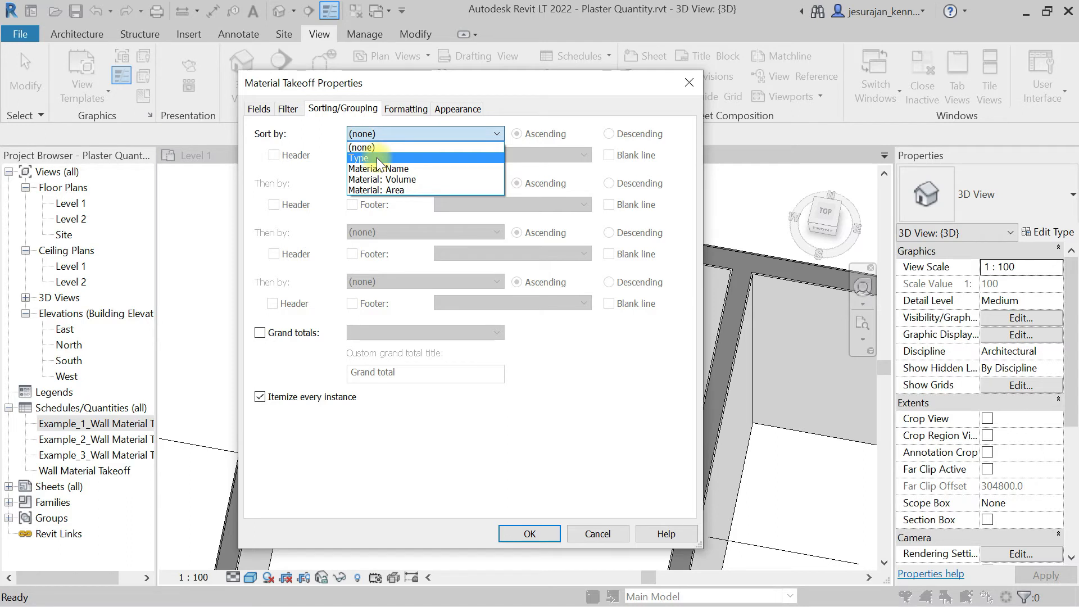
left_click(376, 158)
left_click(303, 156)
left_click(372, 156)
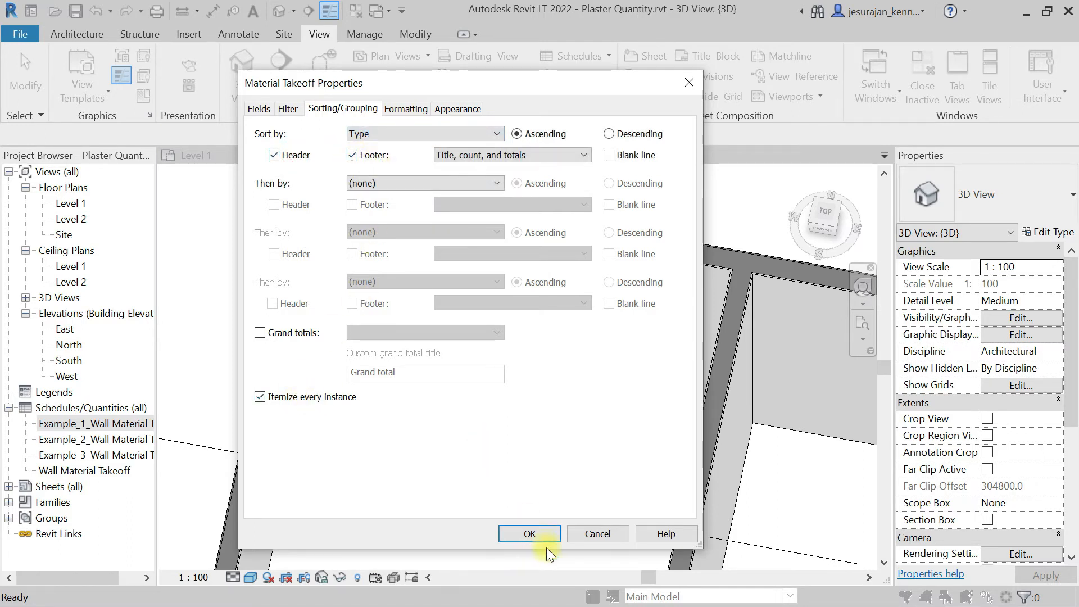
left_click(483, 158)
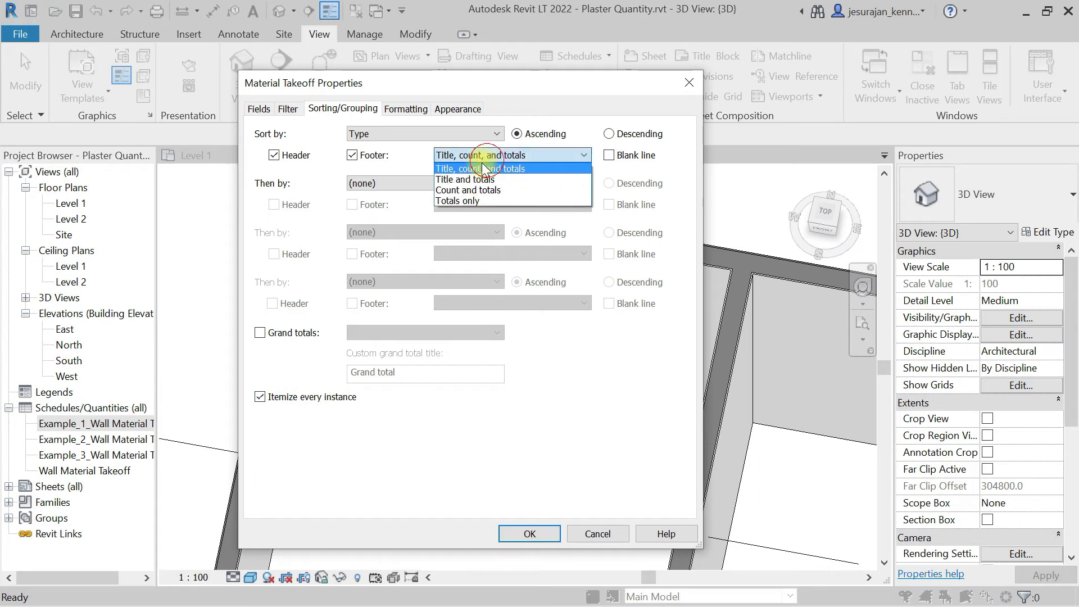
left_click(460, 200)
- Set Material: Volume and Material: Area to Calculate totals and generate the takeoff schedule
left_click(403, 109)
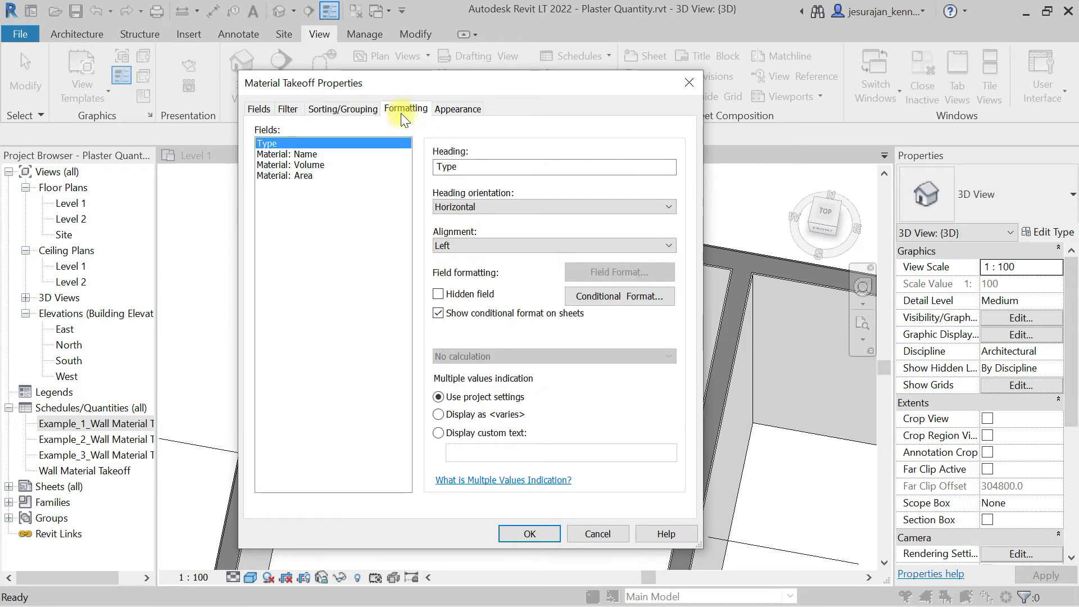
left_click(306, 165)
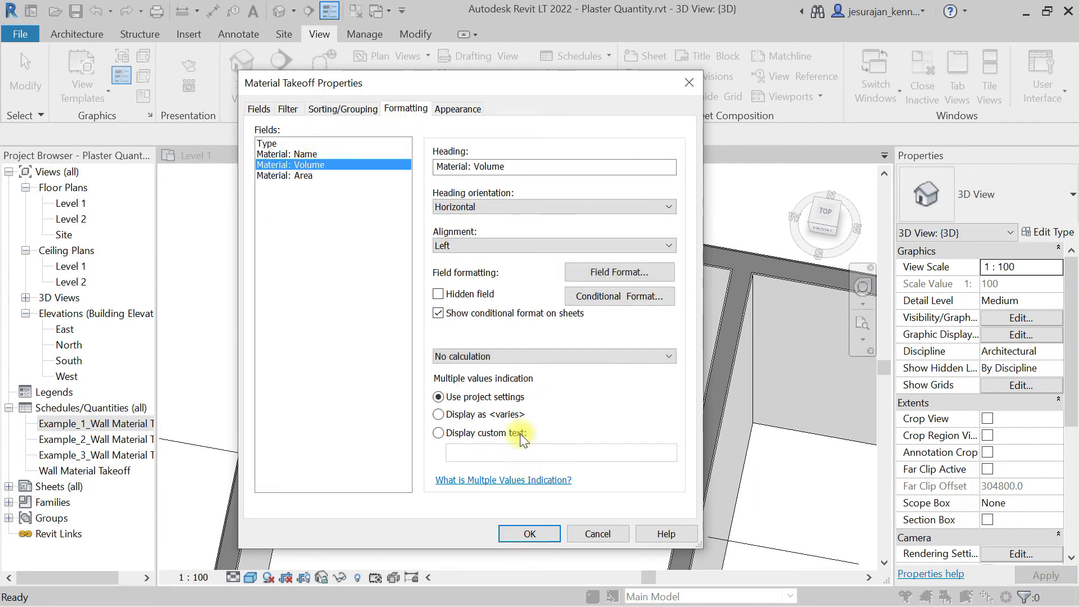
left_click(474, 360)
left_click(472, 373)
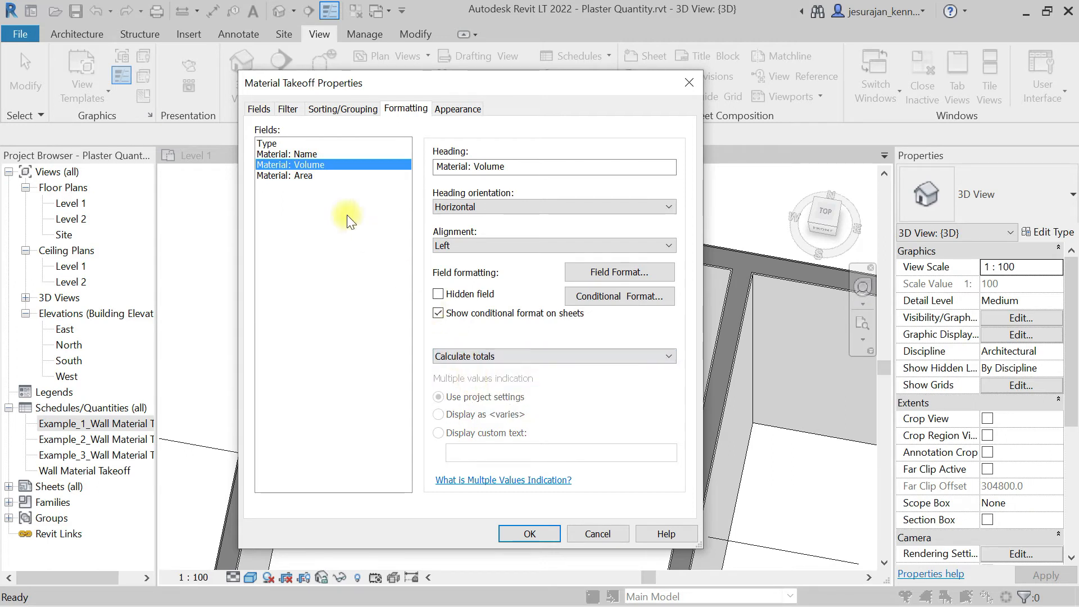
left_click(305, 176)
left_click(470, 357)
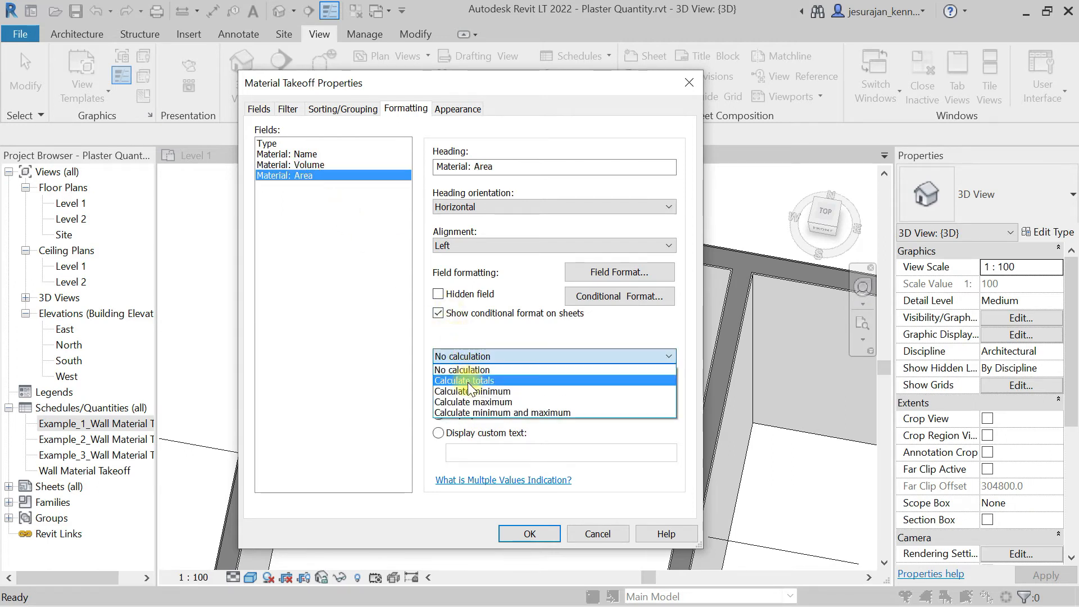
left_click(479, 382)
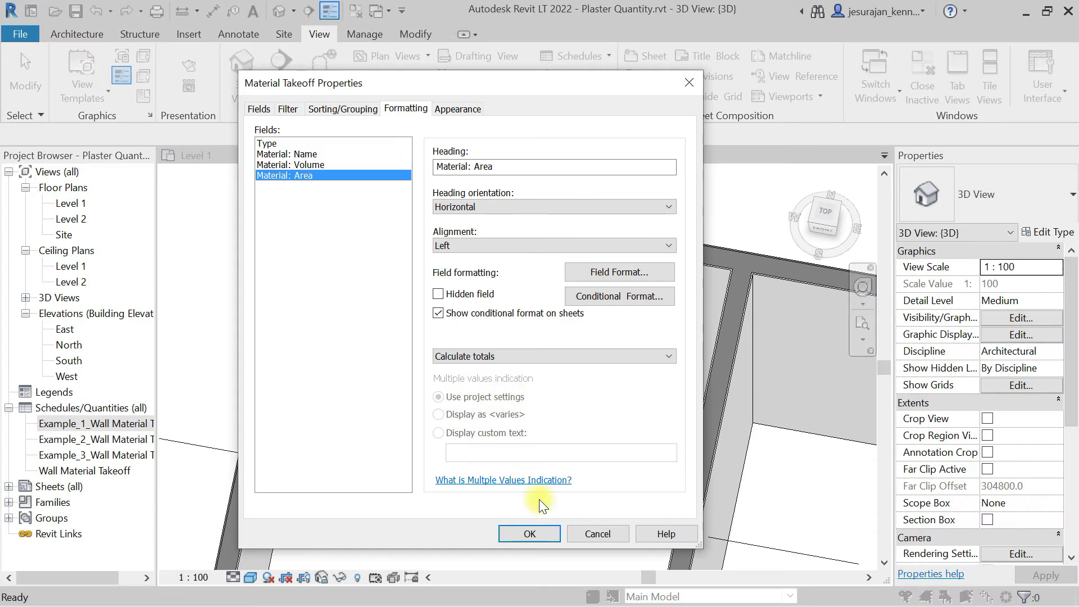
left_click(530, 534)
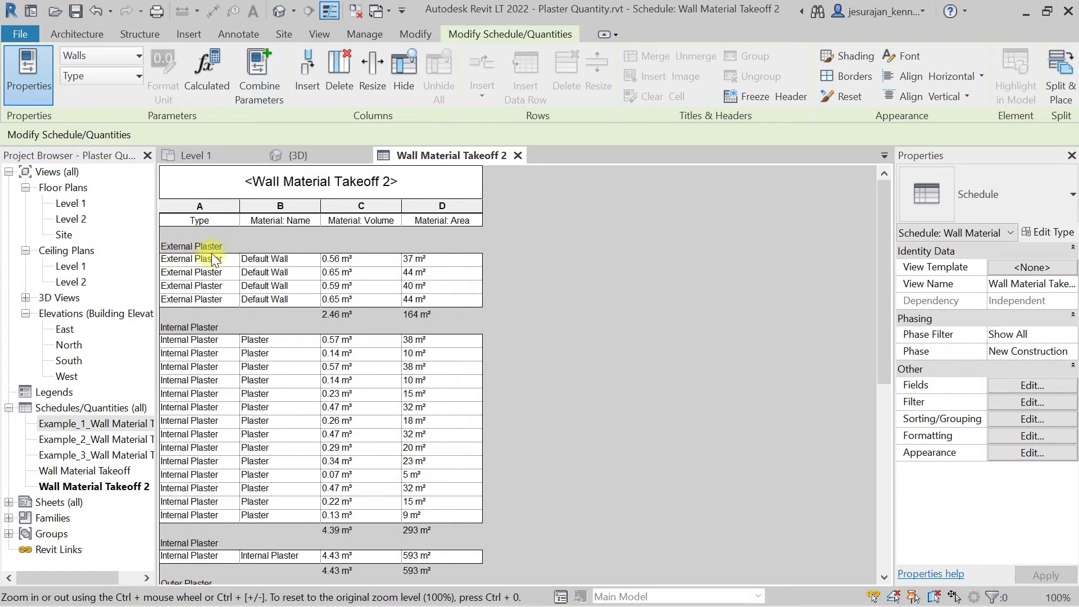
- Add the Length field after Material: Area in the wall material takeoff's scheduled fields and apply it
scroll(305, 387, "down", 3)
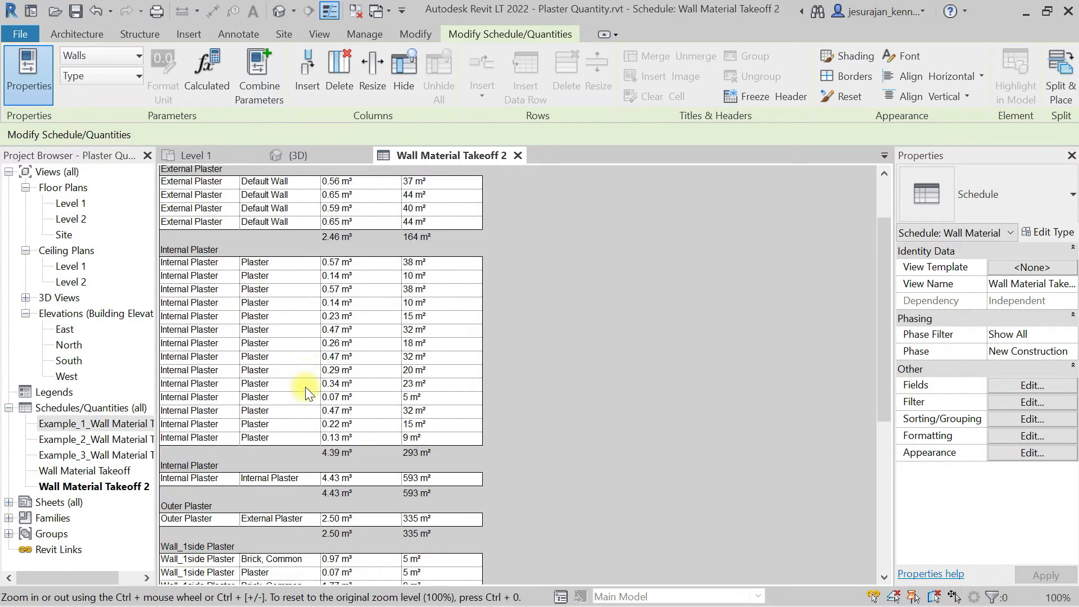
scroll(305, 386, "up", 3)
scroll(336, 288, "up", 2)
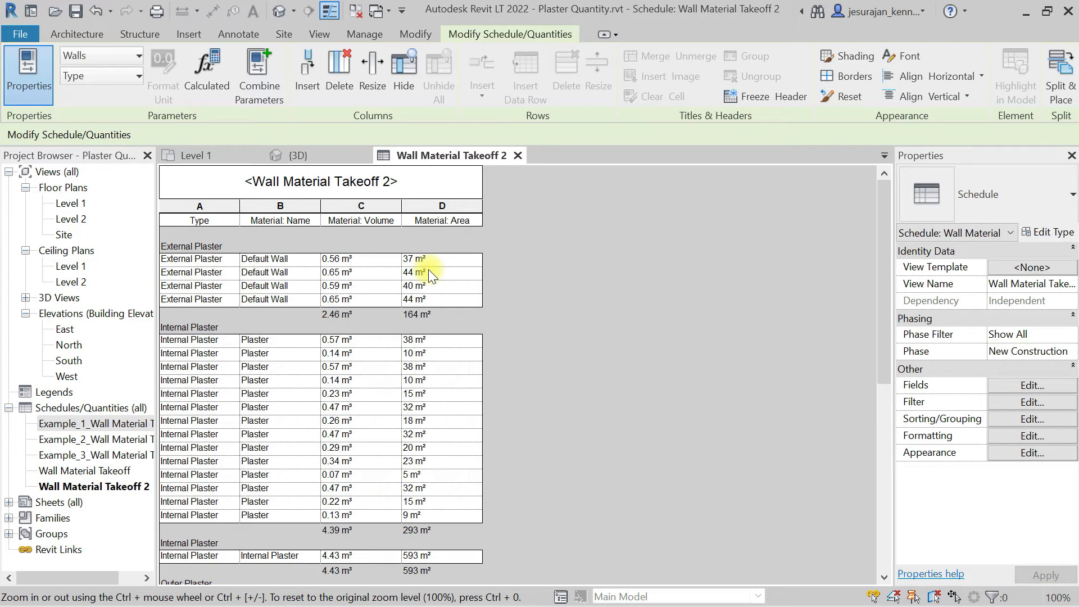
left_click(1023, 391)
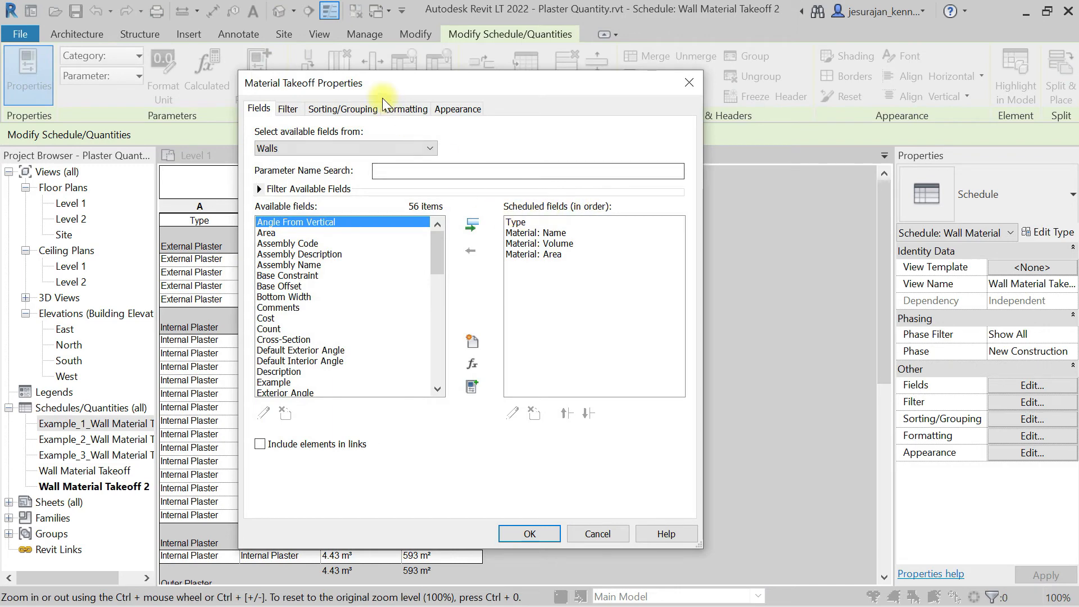
left_click(345, 110)
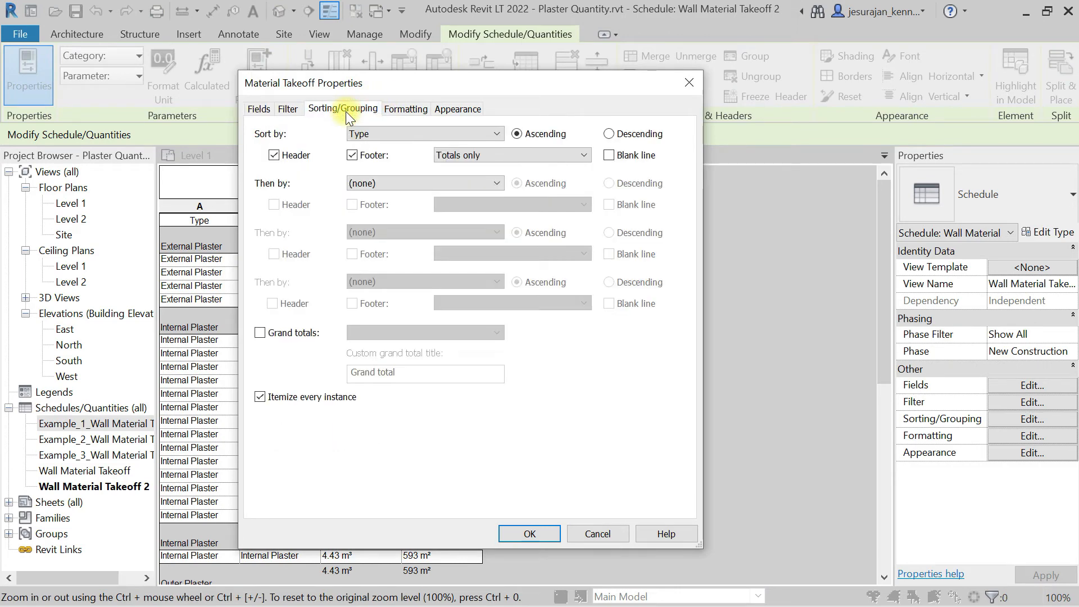
left_click(260, 109)
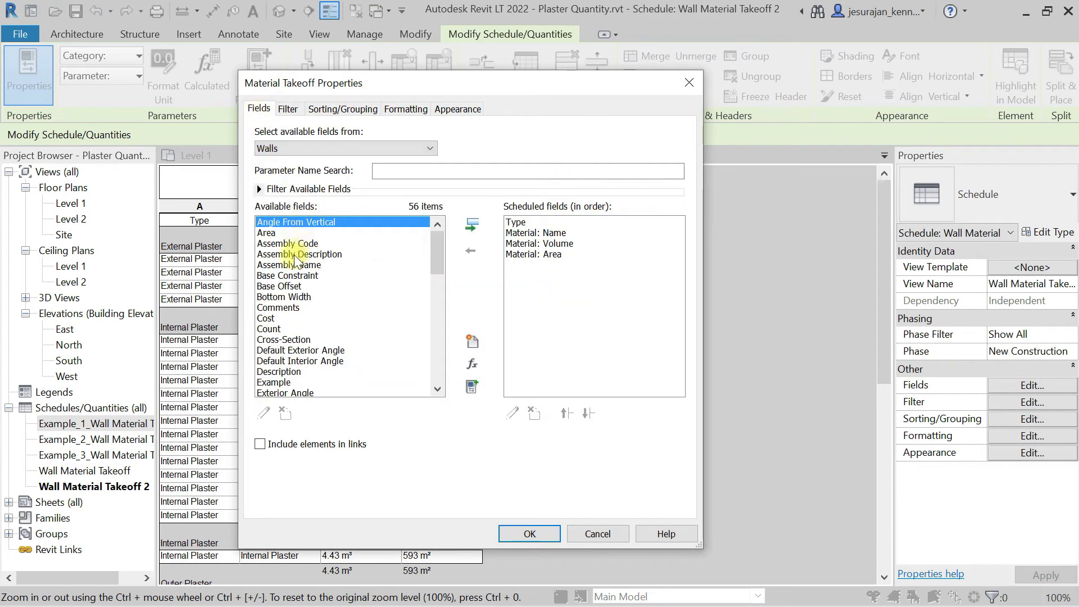
left_click(295, 256)
key("l")
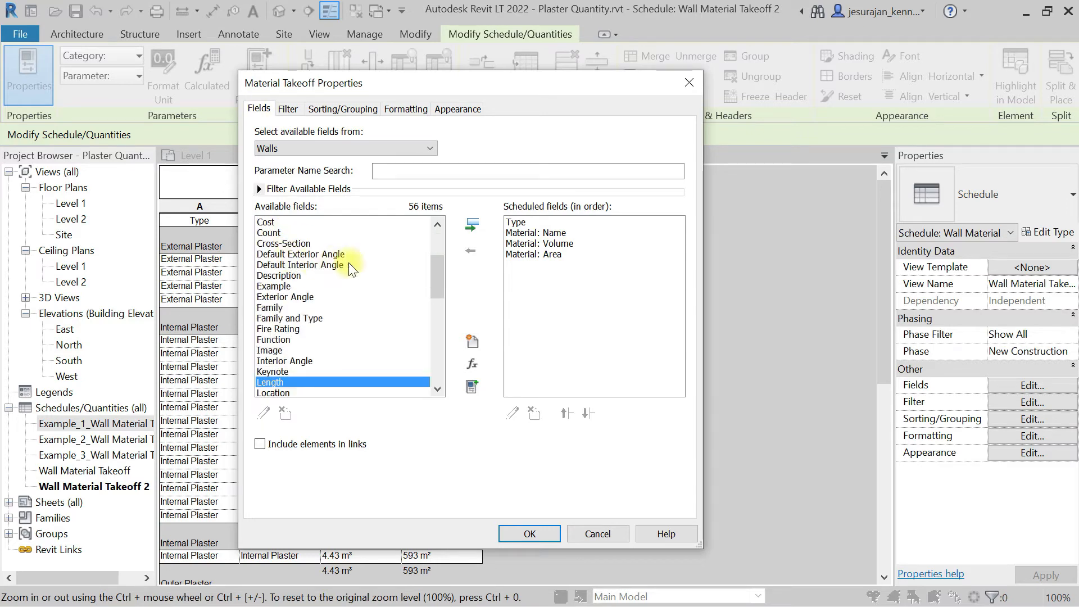
left_click(472, 225)
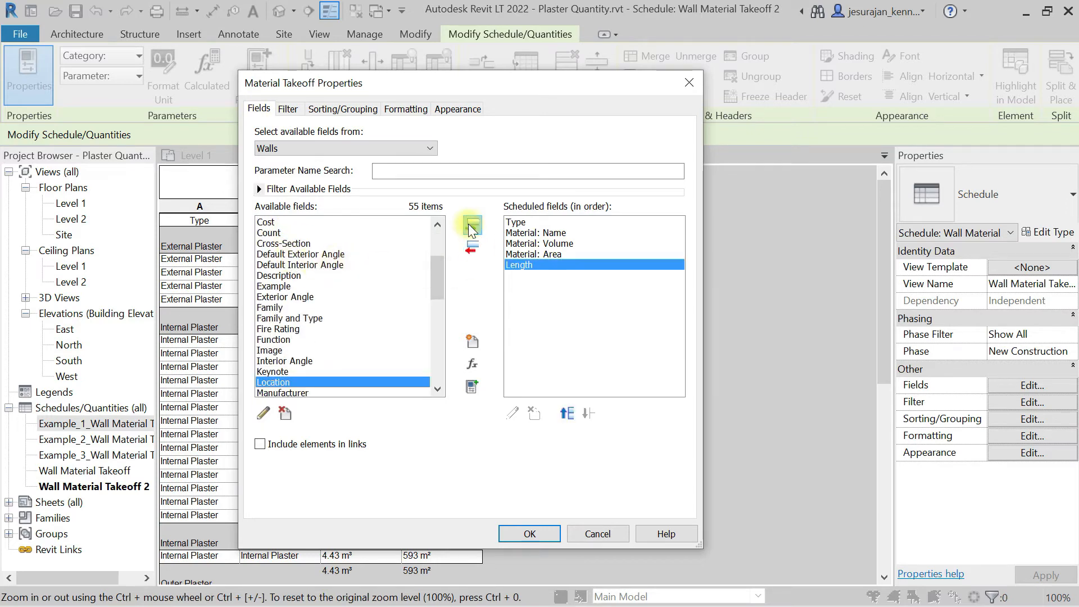
left_click(530, 533)
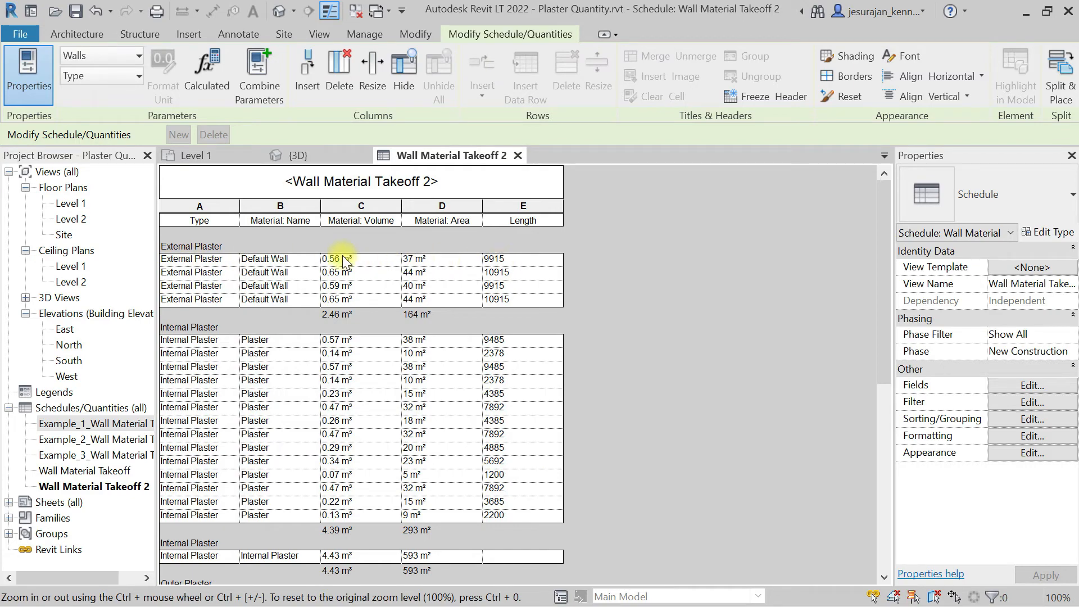
- Switch to Calculator and multiply 9.915 by 4 to check the first External Plaster wall's area, then minimize it
key("super")
type("cal")
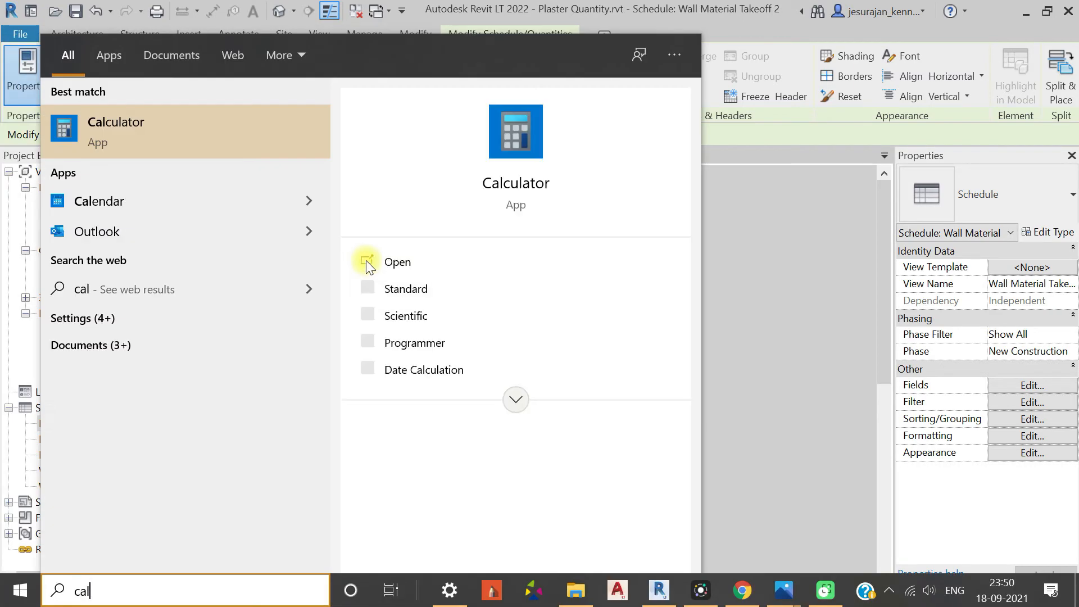
key("Return")
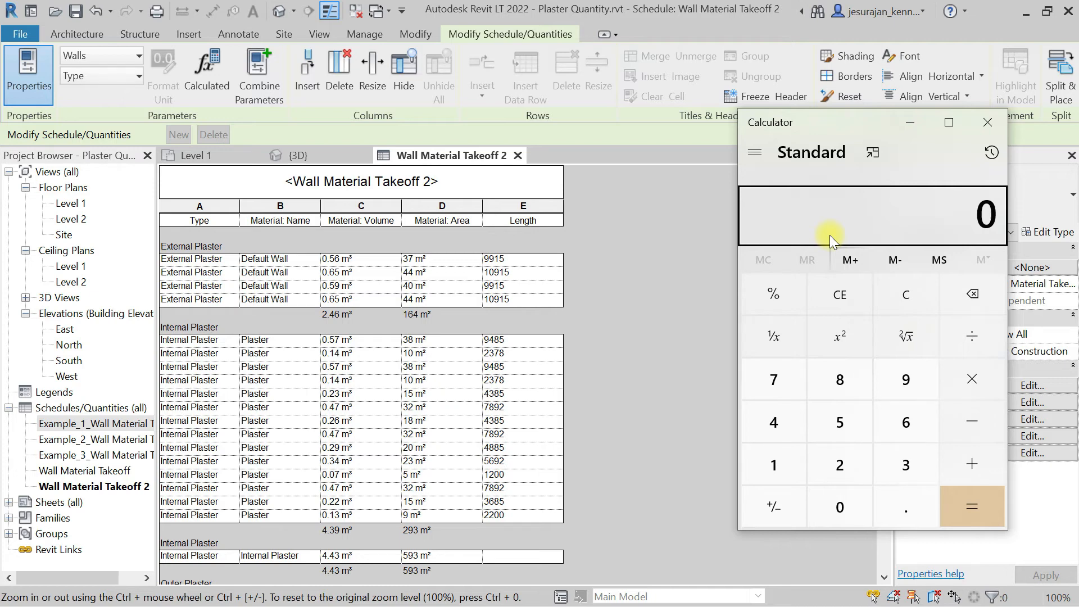
type("9.915")
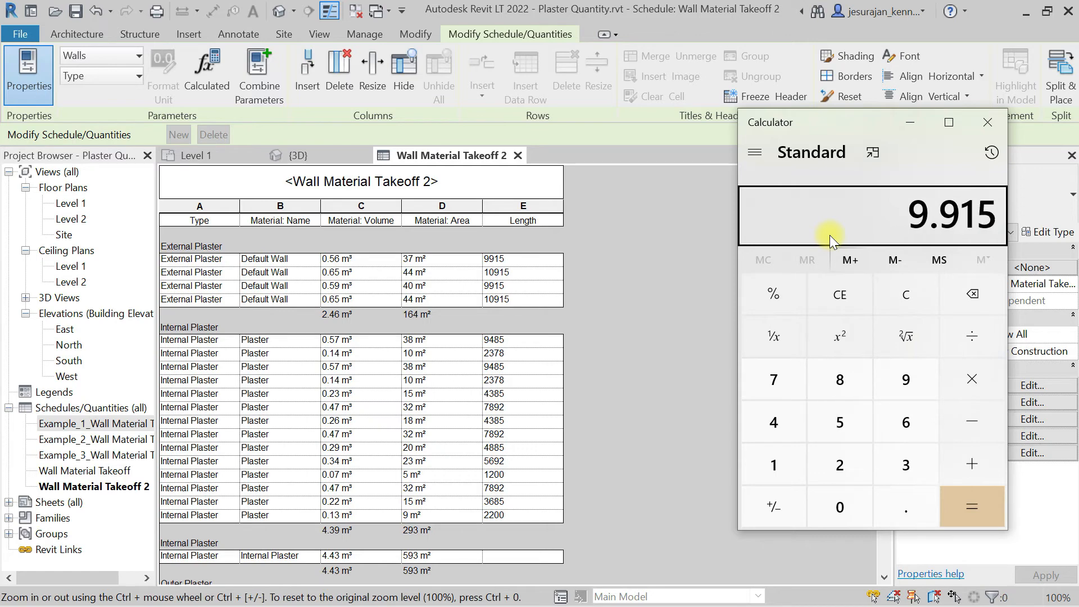
type("*4")
key("Return")
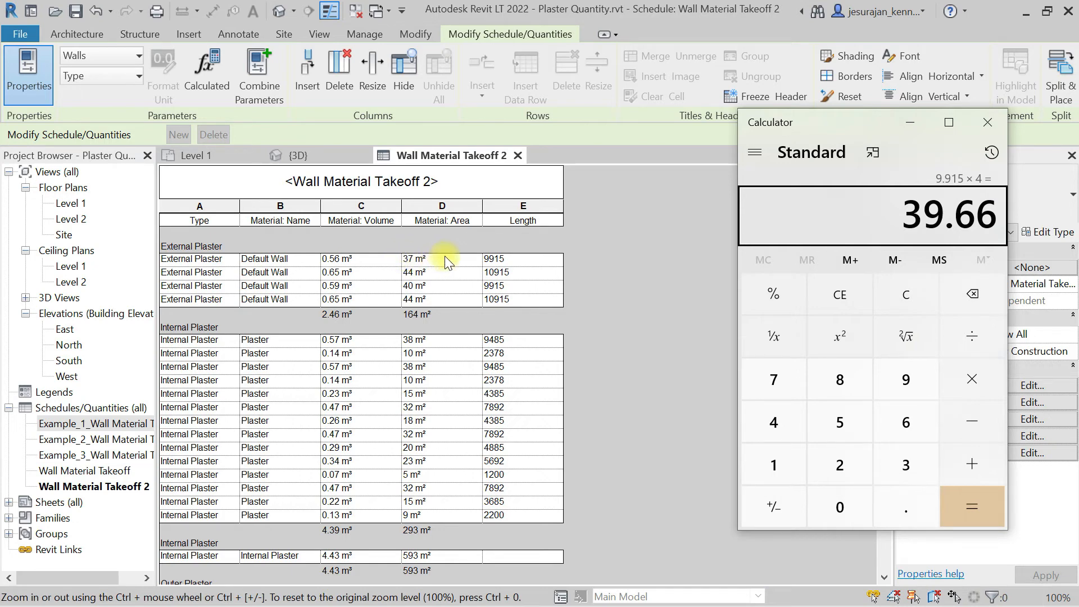
left_click(910, 125)
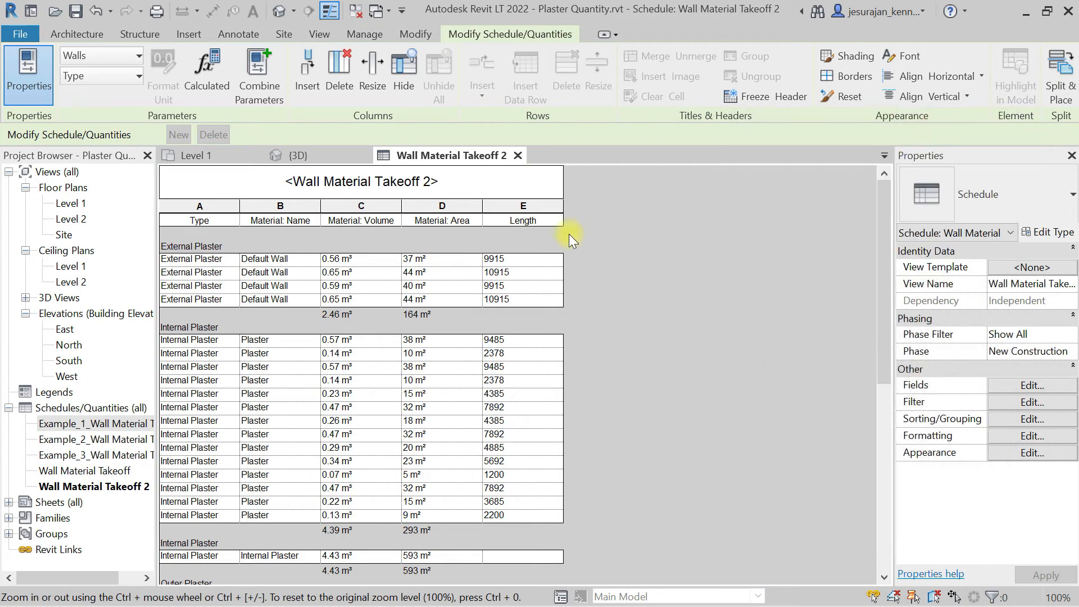
- Examine the External Plaster wall around the door in the 3D view, then return to Wall Material Takeoff 2
left_click(447, 261)
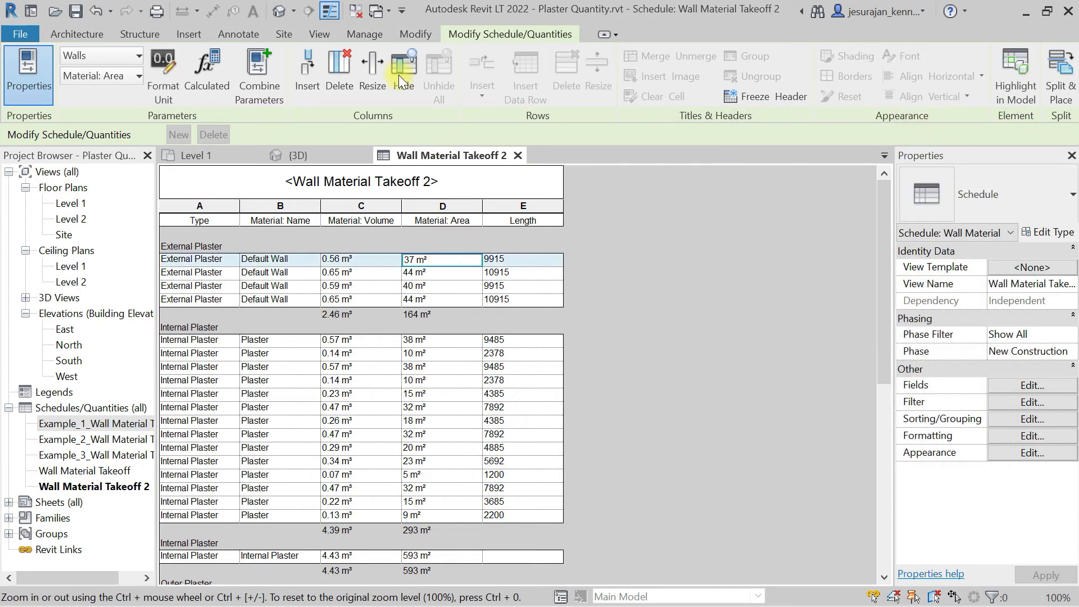
left_click(278, 11)
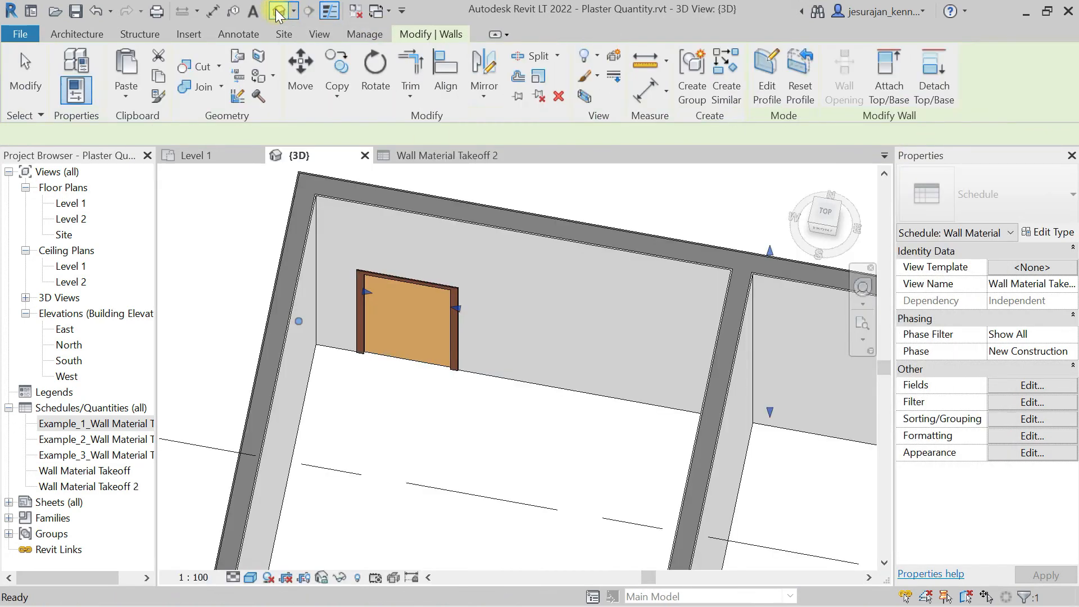
scroll(404, 231, "down", 3)
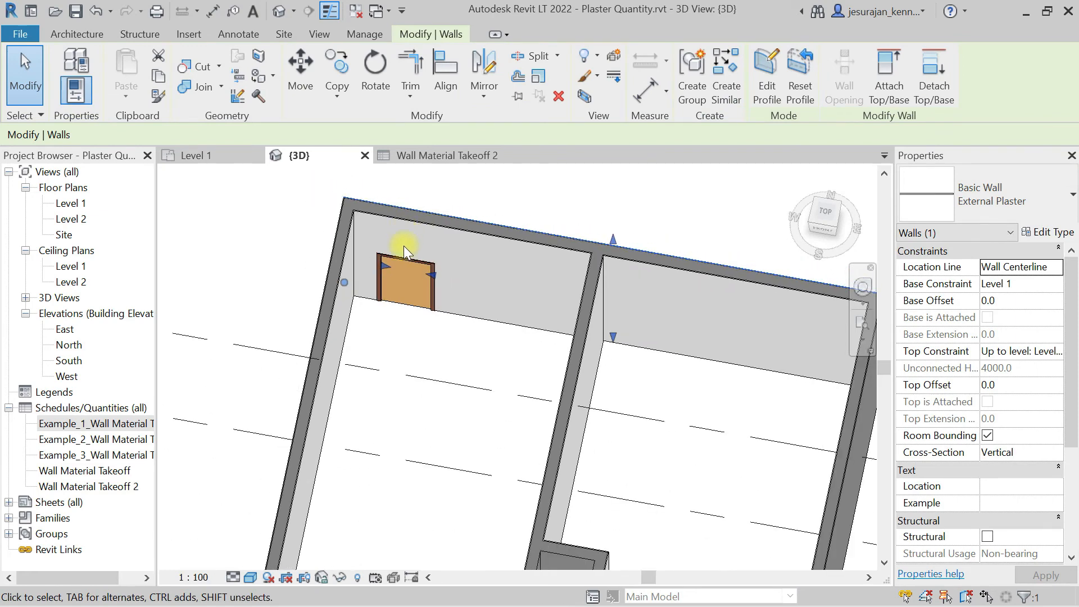
scroll(404, 245, "up", 4)
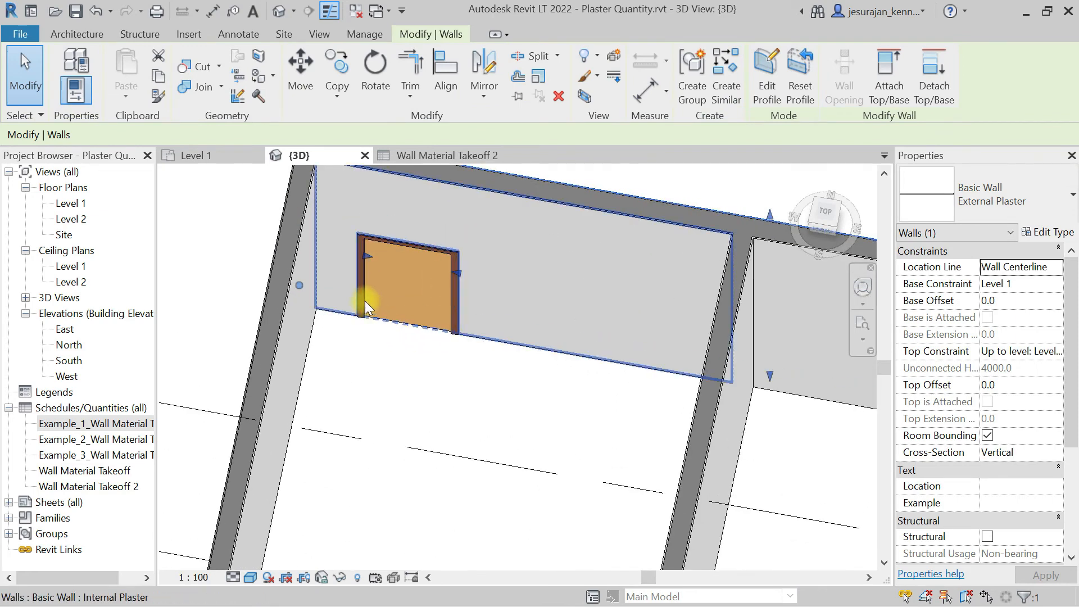
left_click(439, 155)
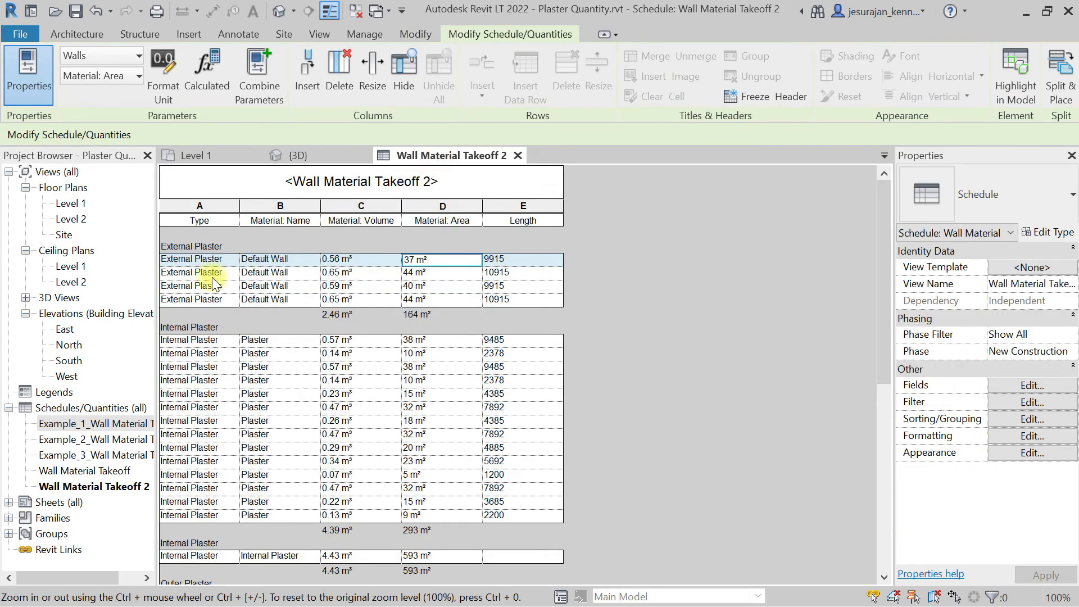
- Switch to Calculator and multiply 10915 by 4 to check the second External Plaster wall's area
key("alt+Tab")
key("Escape")
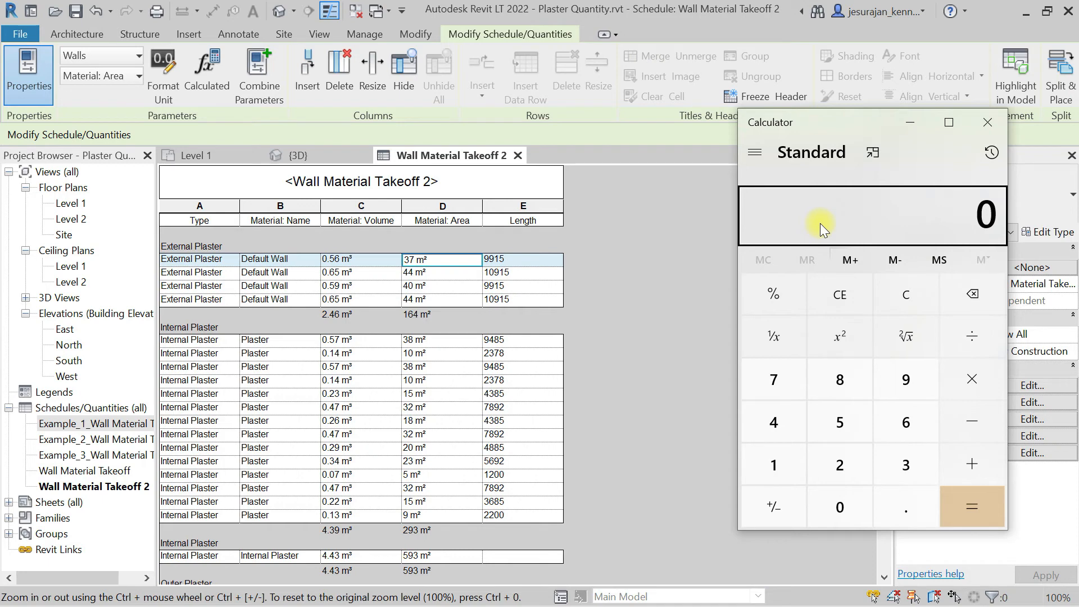
type("10,915")
key("asterisk")
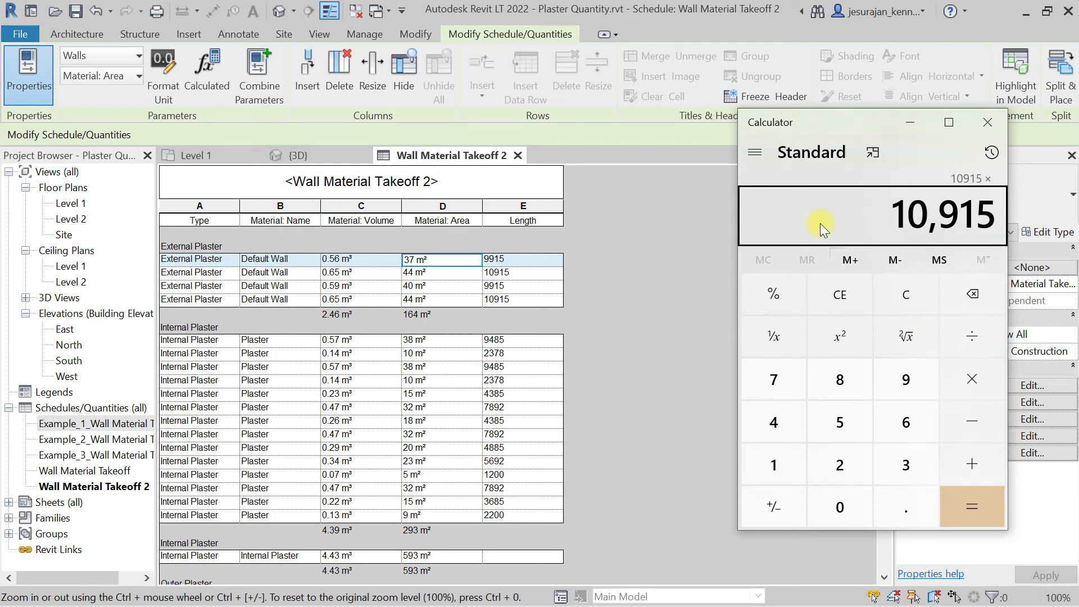
type("4")
key("Return")
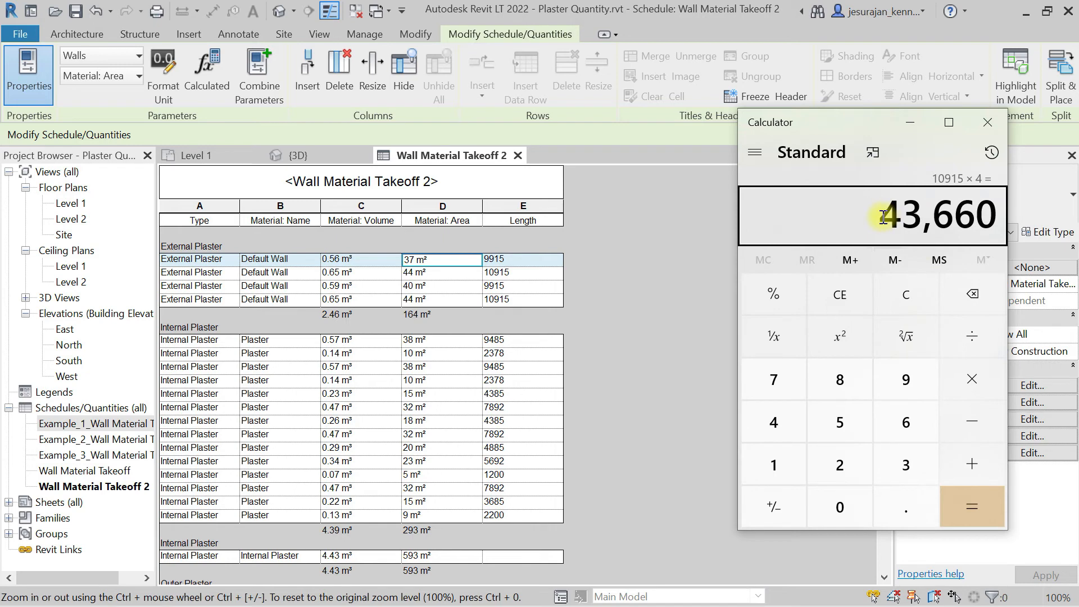
left_click_drag(888, 216, 924, 216)
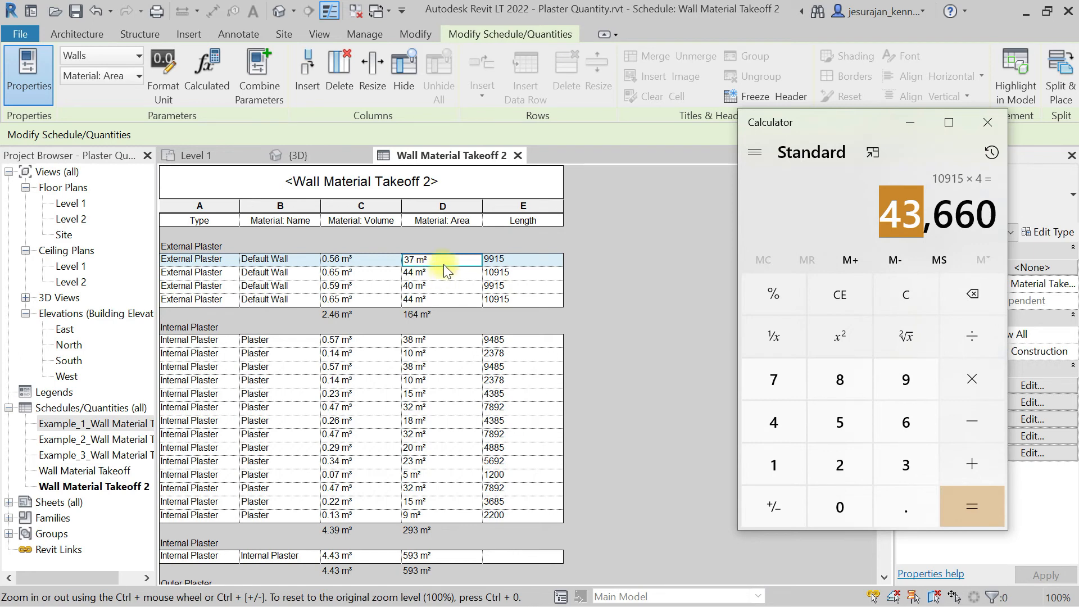
- Format the Material: Area column to 2 decimal places in square meters instead of using the project settings
left_click(436, 206)
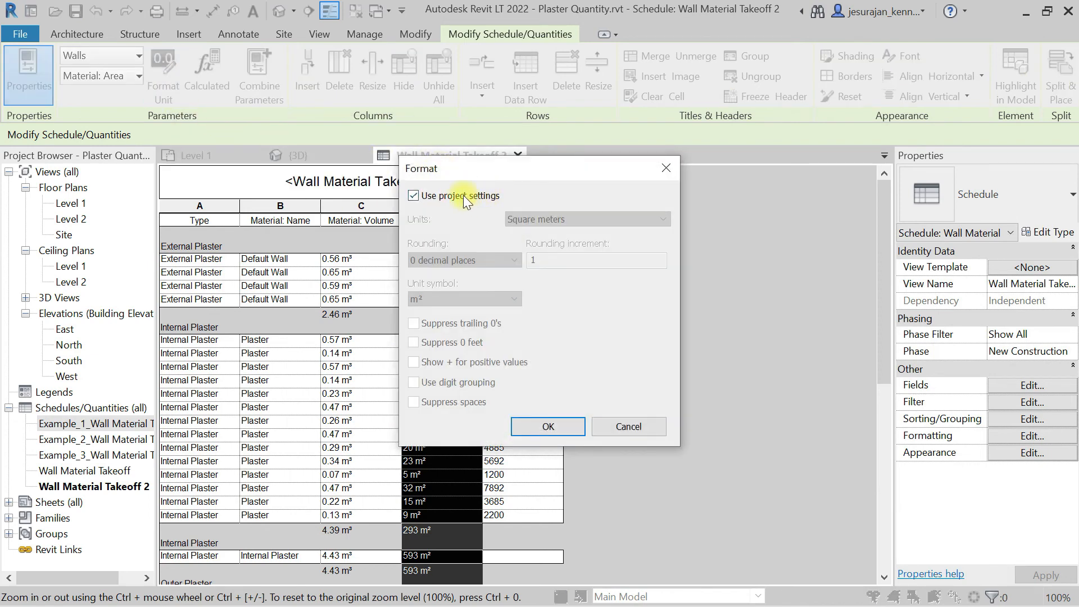
left_click(458, 197)
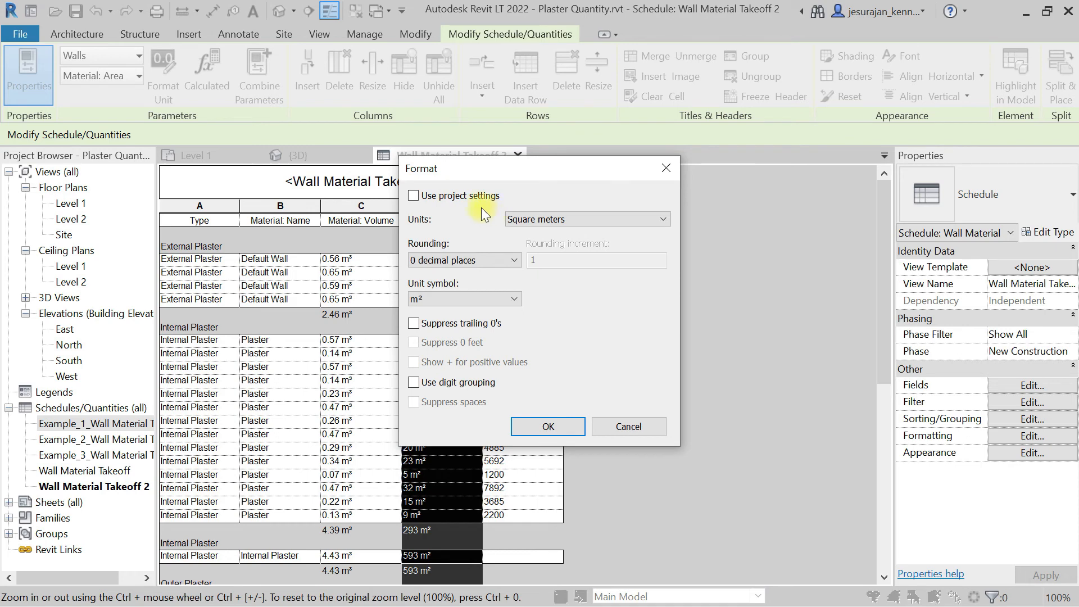
left_click(473, 260)
left_click(447, 327)
left_click(568, 439)
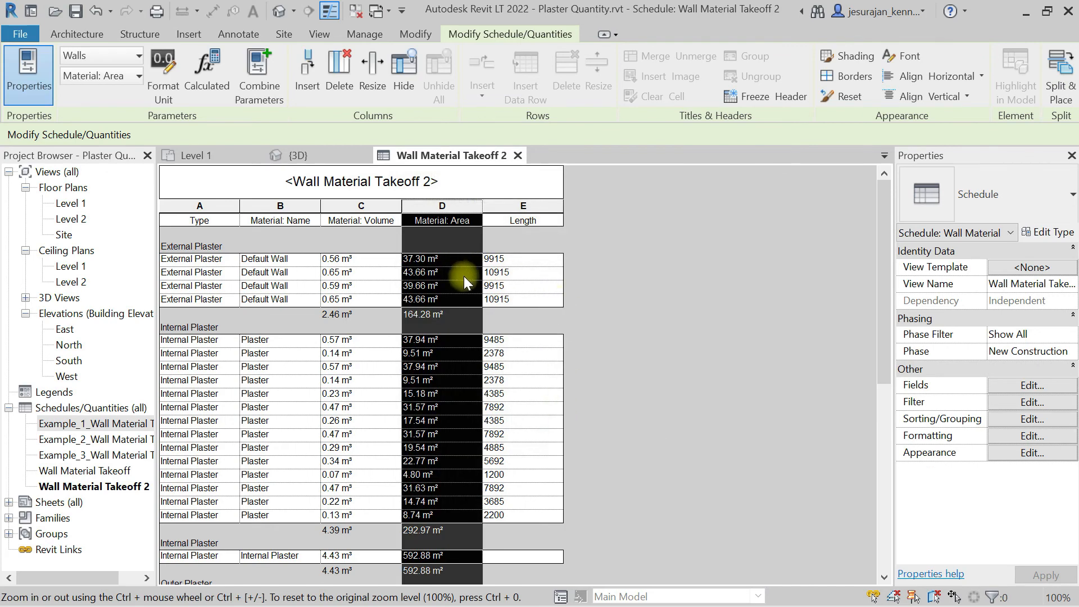
left_click(429, 275)
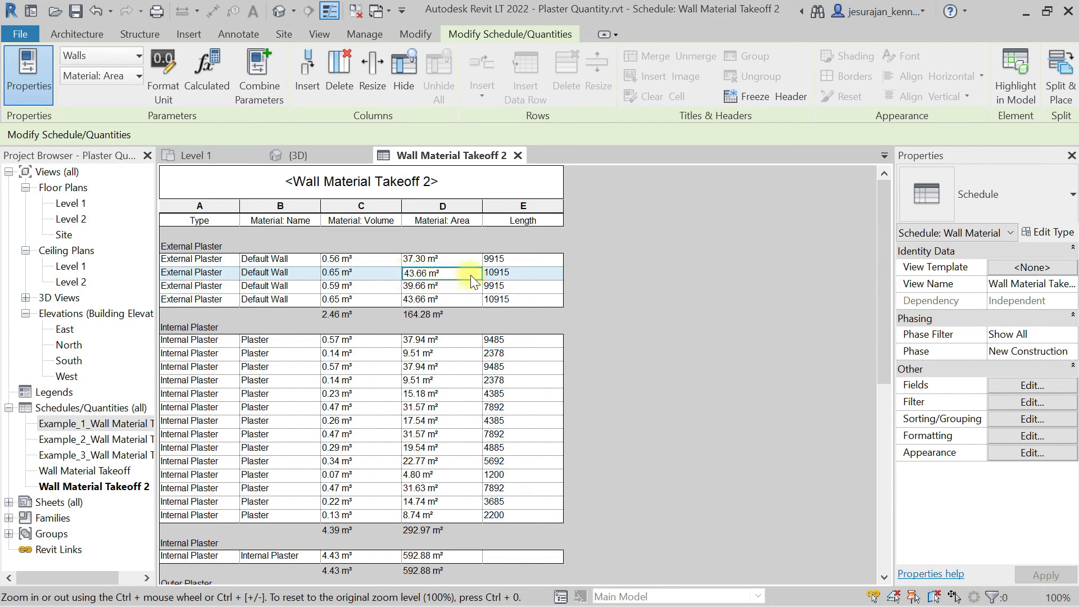
- Close Wall Material Takeoff 2 and examine the plaster walls around the door in the 3D view, including the Internal Plaster layer
left_click(517, 155)
left_click(518, 346)
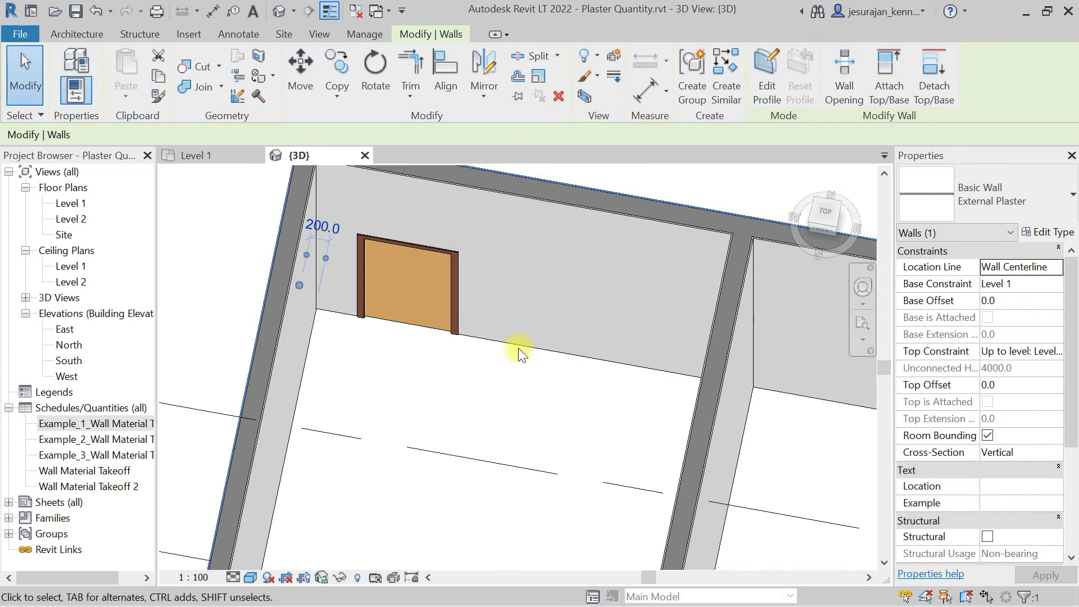
key("Escape")
scroll(402, 244, "down", 5)
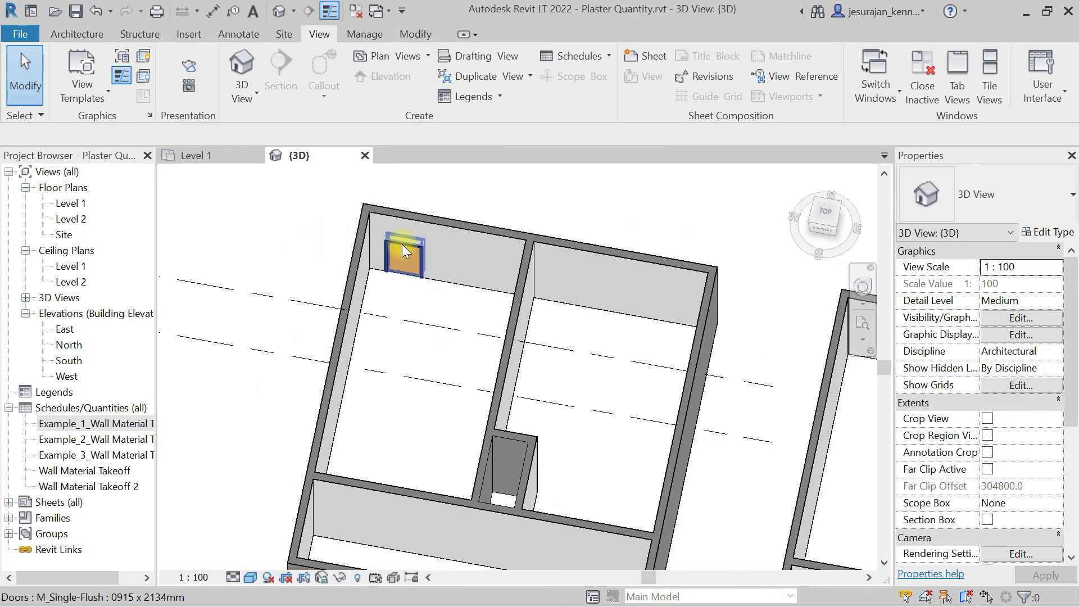
middle_click_drag(397, 301, 416, 344, "shift")
scroll(402, 258, "up", 8)
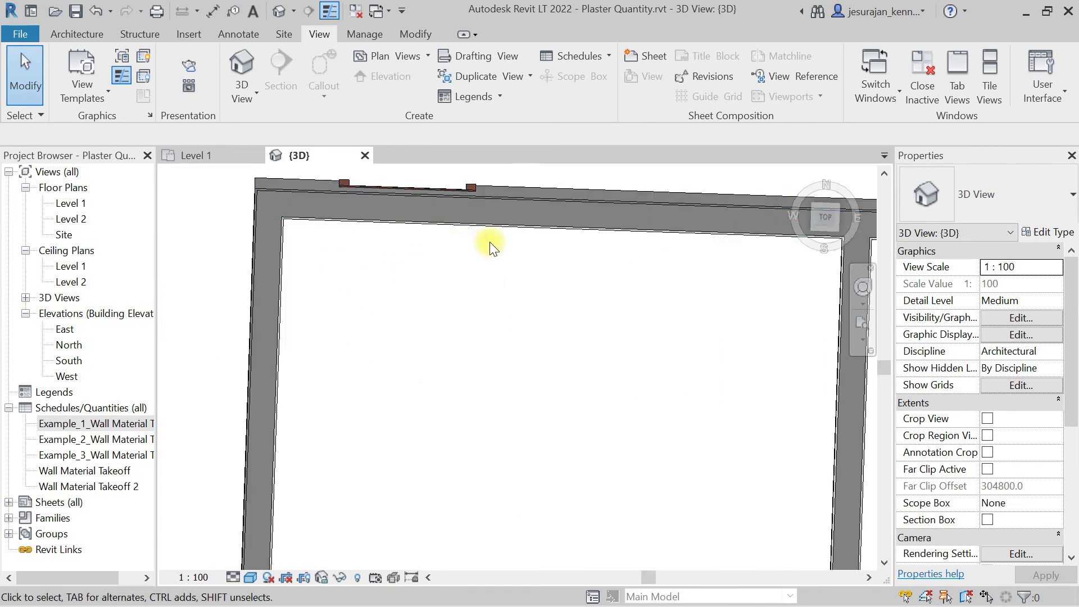
scroll(503, 236, "up", 3)
left_click(530, 218)
scroll(494, 270, "down", 3)
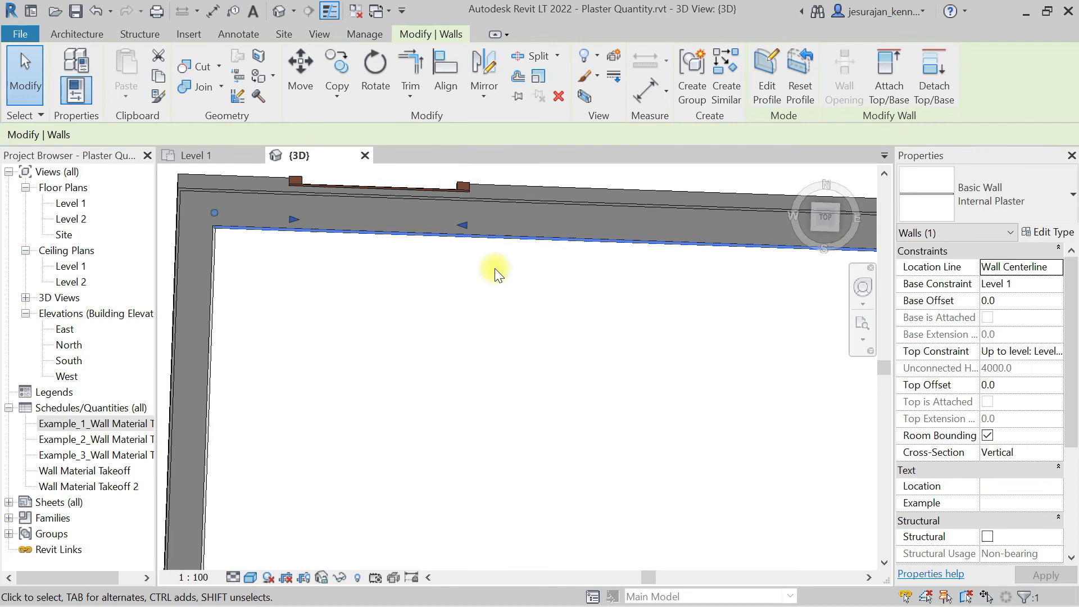
scroll(471, 268, "down", 3)
middle_click_drag(450, 320, 483, 315, "shift")
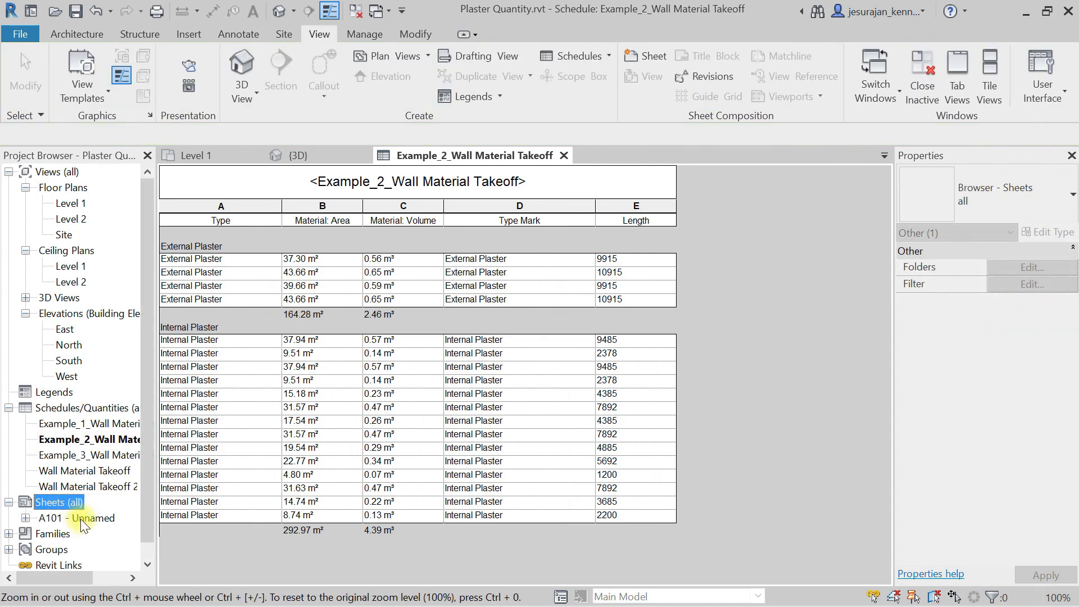
- Open sheet A101 and examine the Example_2_Wall Material Takeoff schedule on it up close
left_click(95, 518)
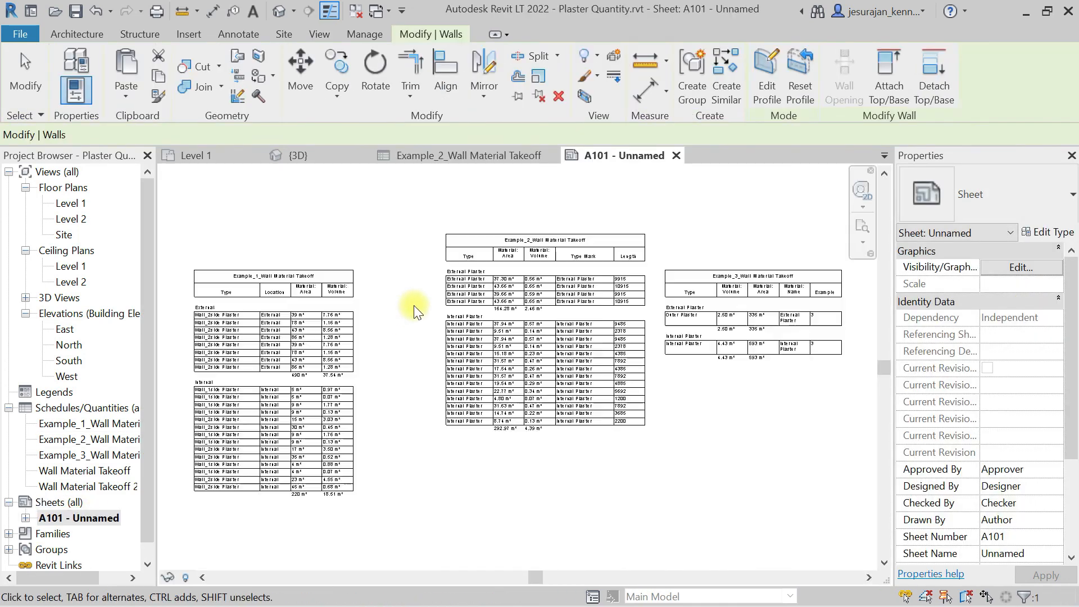
left_click(452, 301)
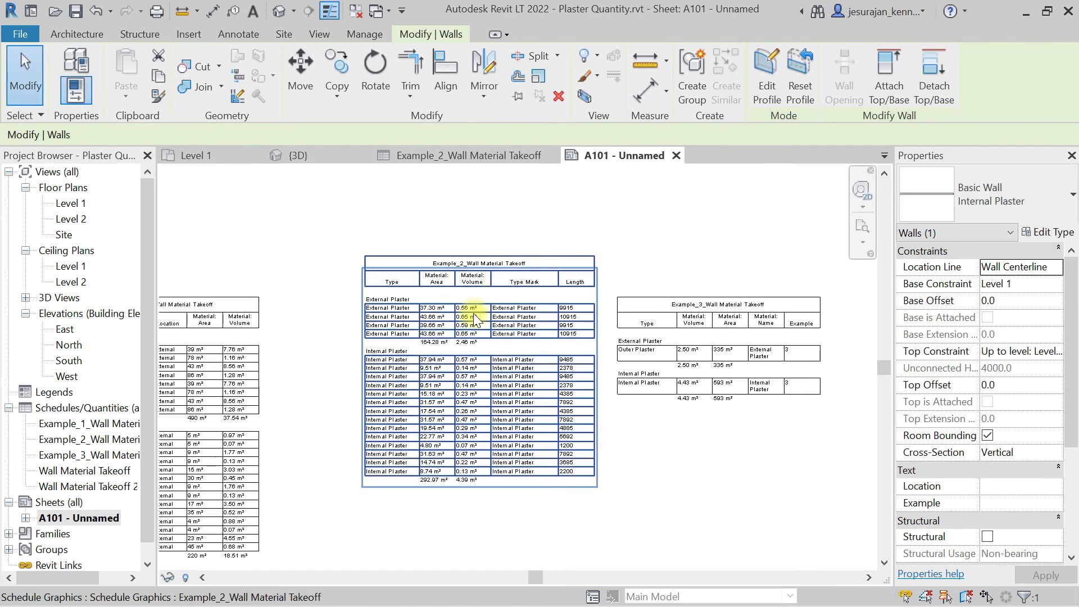
scroll(477, 306, "up", 5)
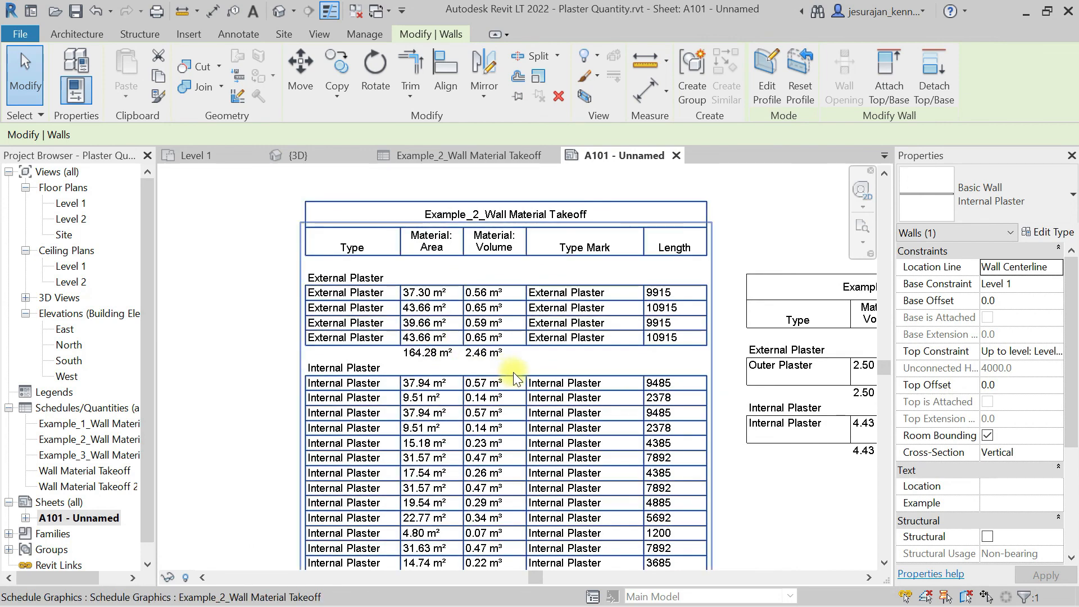
scroll(513, 378, "up", 2)
middle_click_drag(550, 496, 554, 519)
middle_click_drag(520, 233, 531, 303)
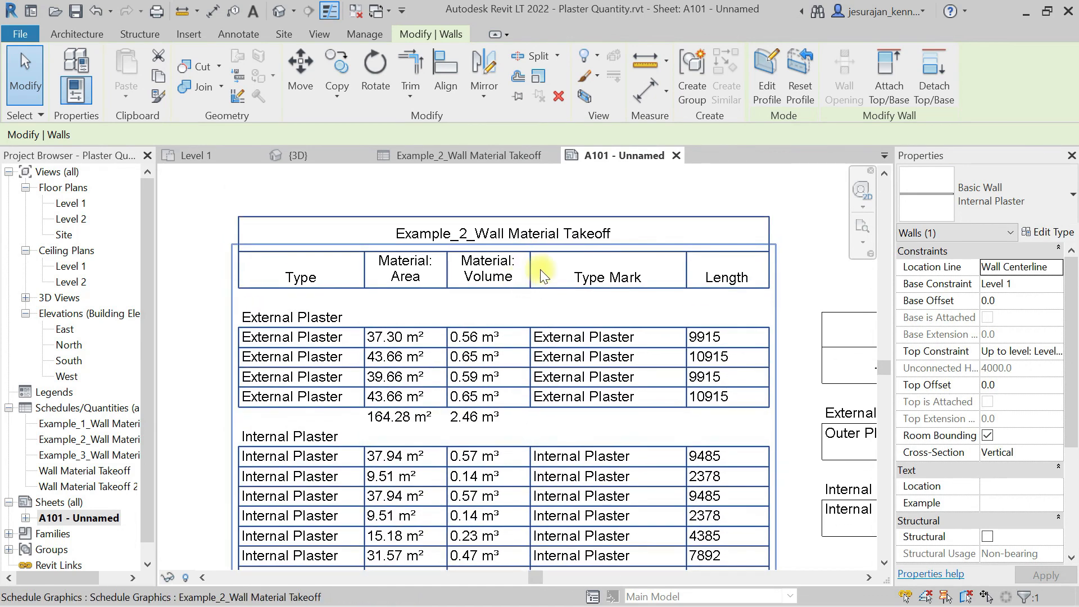